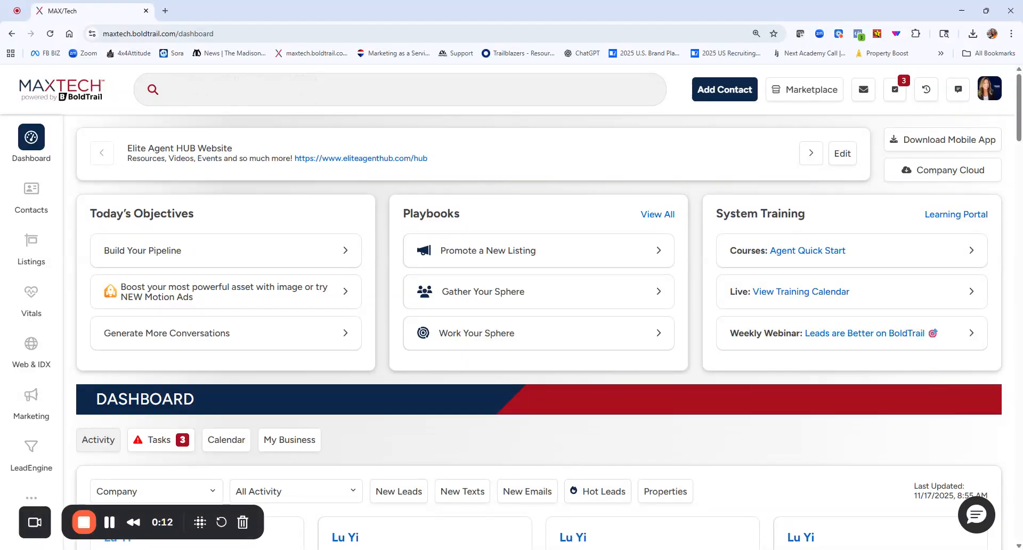
Open the email templates of the Smart Campaigns marketing tool.
{"action": "mouse_move", "coordinate": [34, 266]}
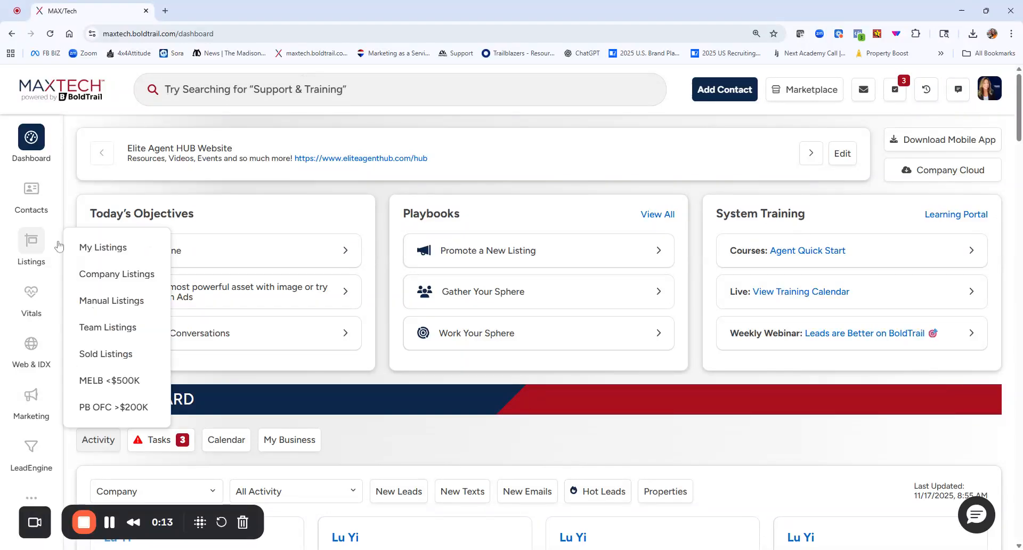
{"action": "left_click", "coordinate": [31, 397]}
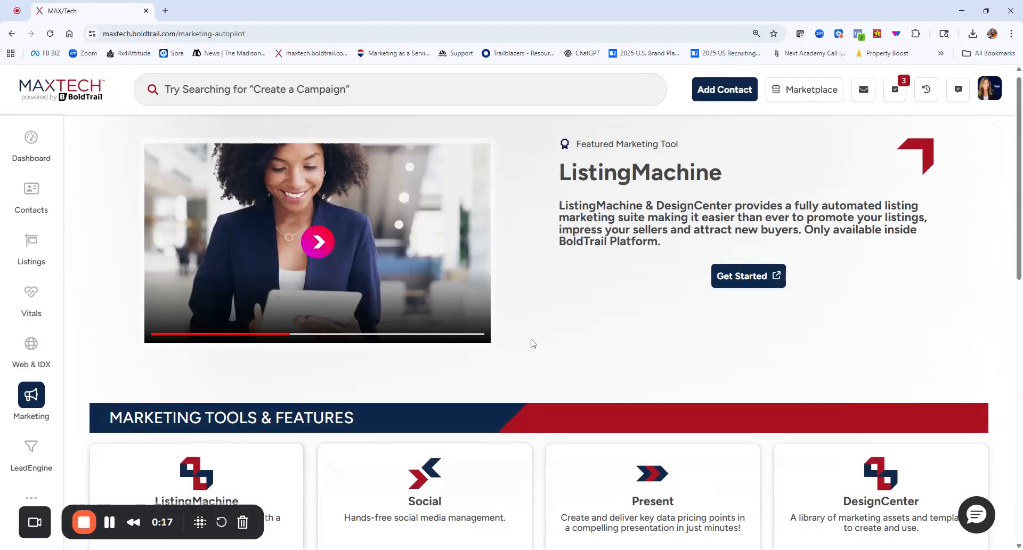
{"action": "scroll", "coordinate": [532, 345], "scroll_direction": "down", "scroll_amount": 8}
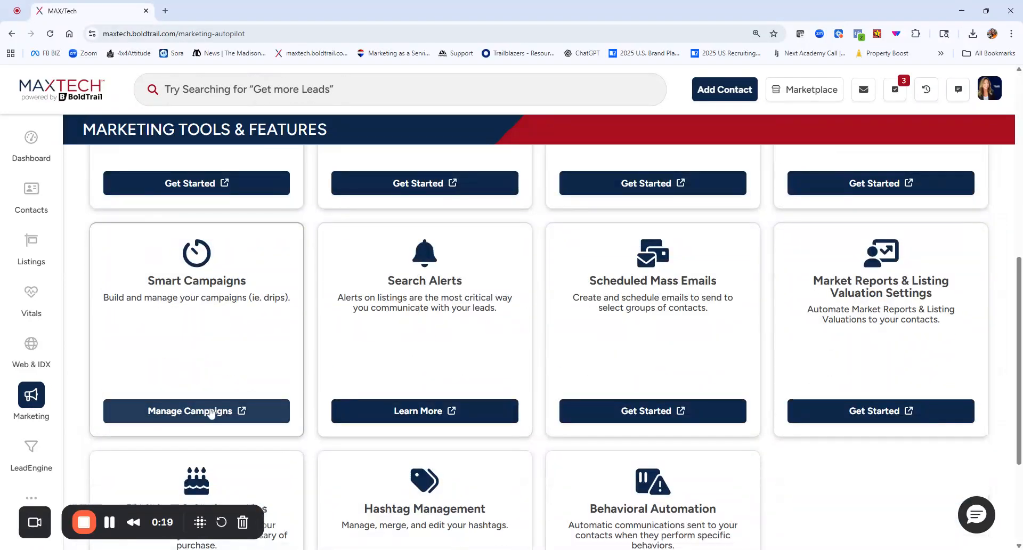
{"action": "left_click", "coordinate": [212, 411]}
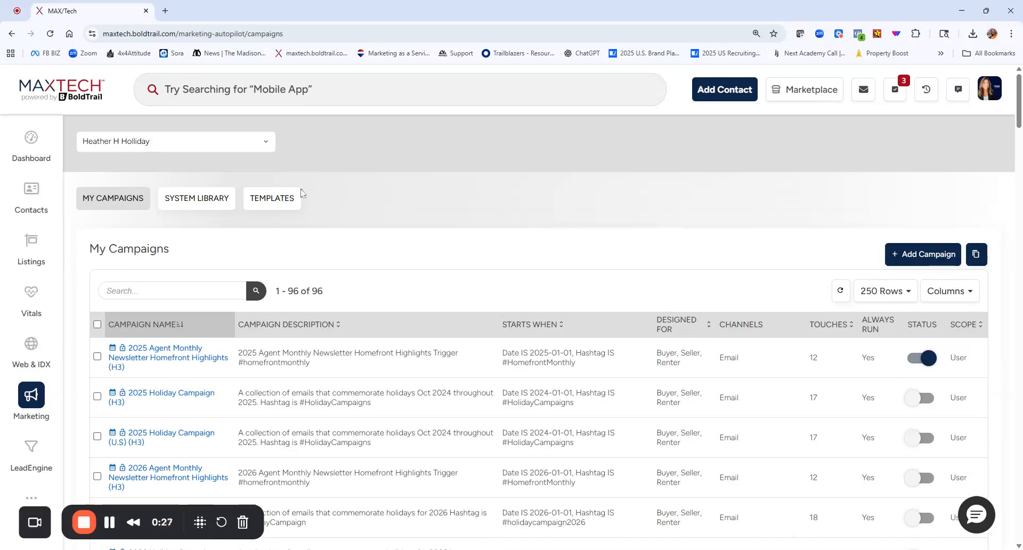
{"action": "left_click", "coordinate": [281, 201]}
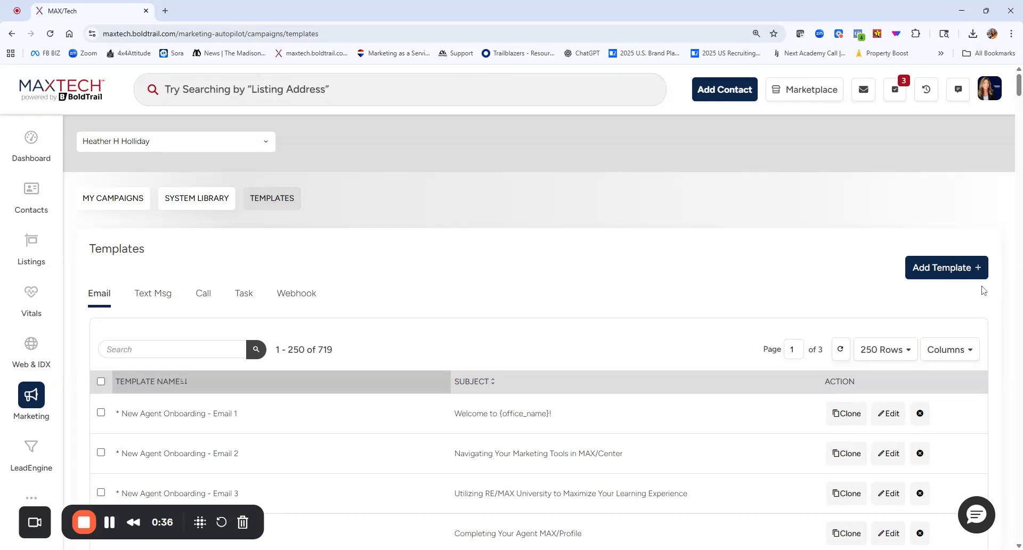
Search the email templates for "template" and open H3 Template for editing.
{"action": "left_click", "coordinate": [944, 268]}
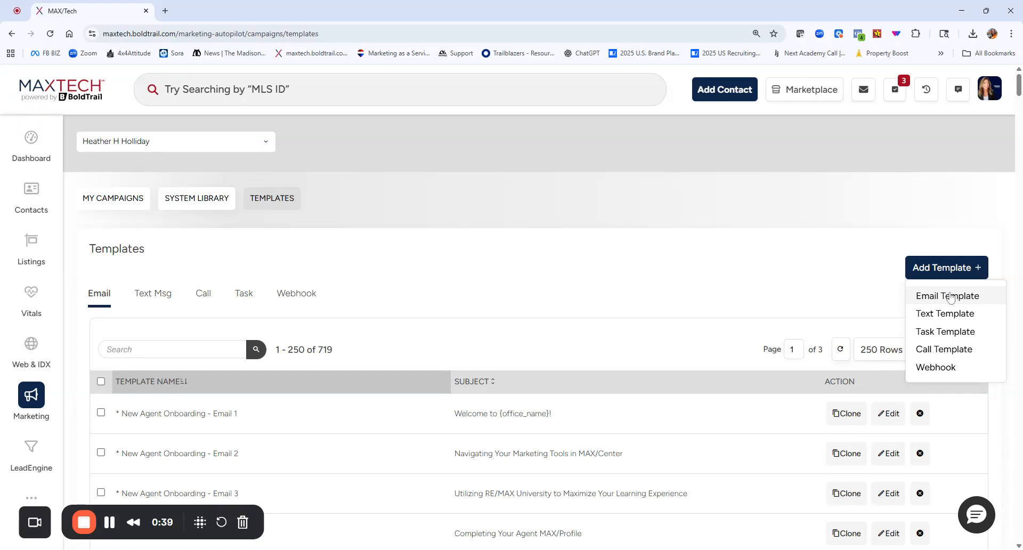
{"action": "left_click", "coordinate": [165, 349]}
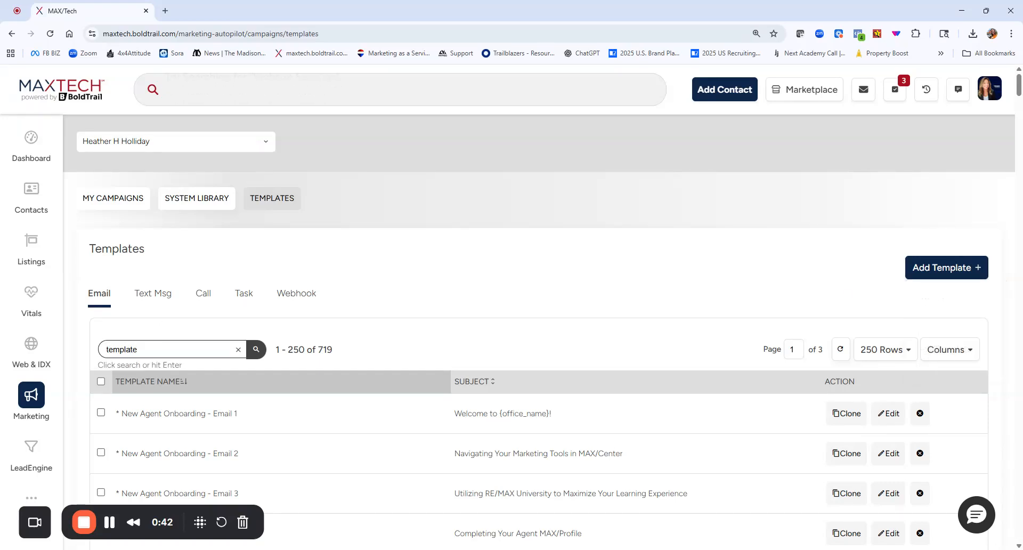
{"action": "key", "text": "Return"}
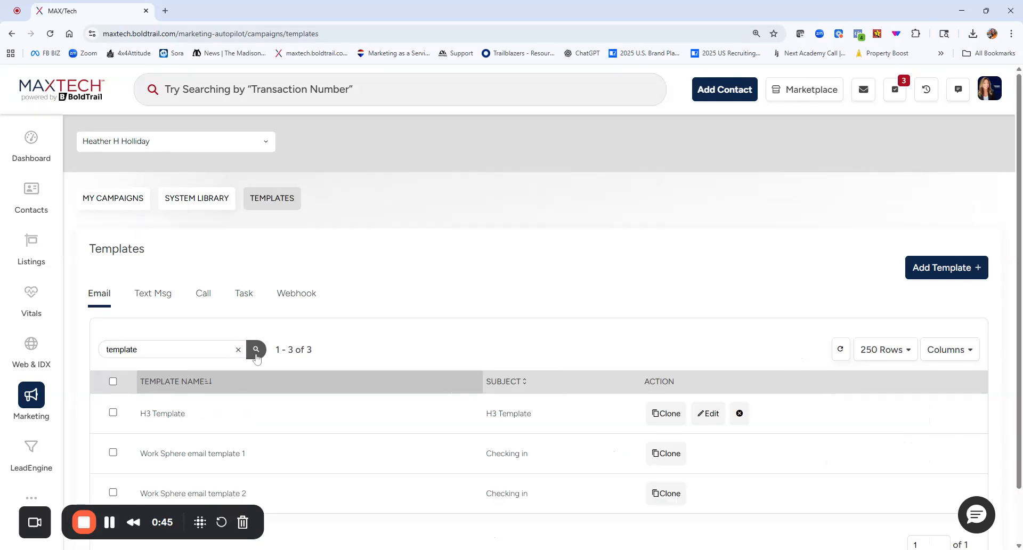
{"action": "scroll", "coordinate": [538, 320], "scroll_direction": "down", "scroll_amount": 1}
{"action": "scroll", "coordinate": [538, 320], "scroll_direction": "down", "scroll_amount": 1}
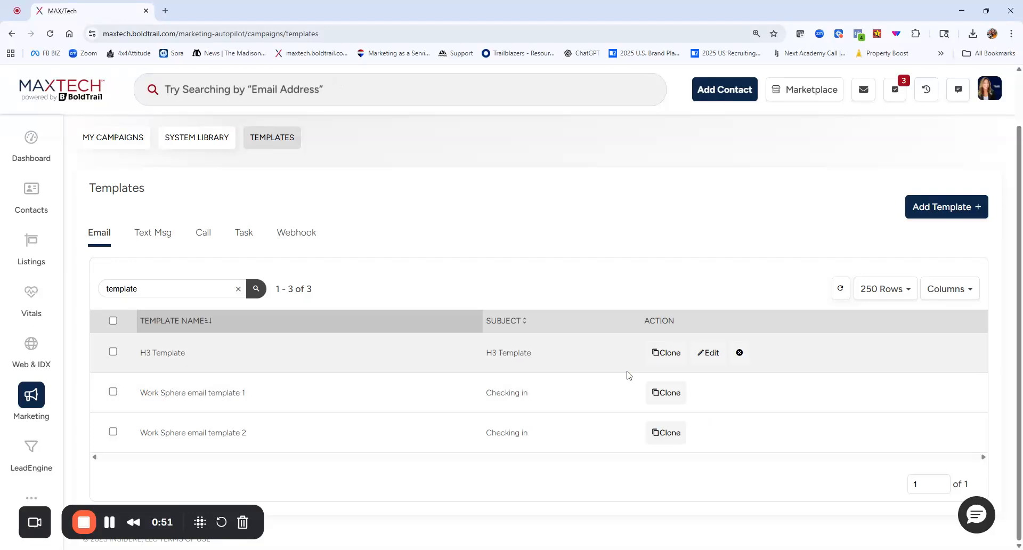
{"action": "left_click", "coordinate": [711, 352]}
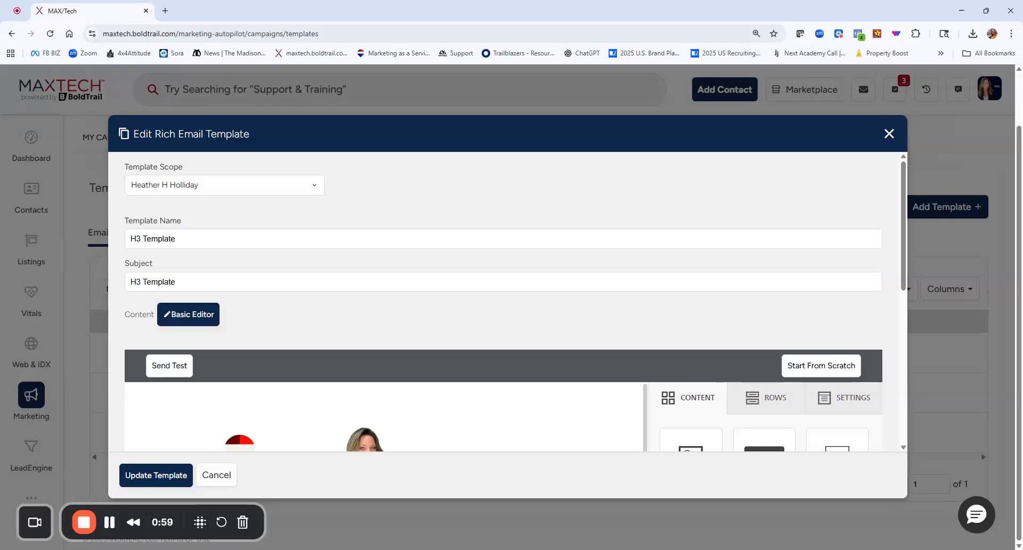
Add an empty single-column row directly below the RE/MAX header banner and place an image block in it.
{"action": "scroll", "coordinate": [393, 310], "scroll_direction": "down", "scroll_amount": 3}
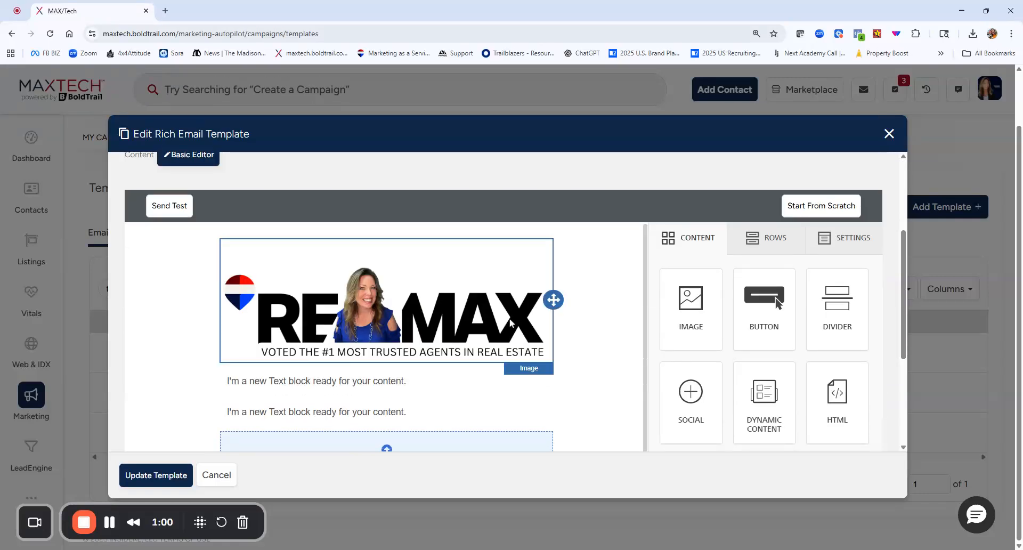
{"action": "left_click", "coordinate": [768, 238]}
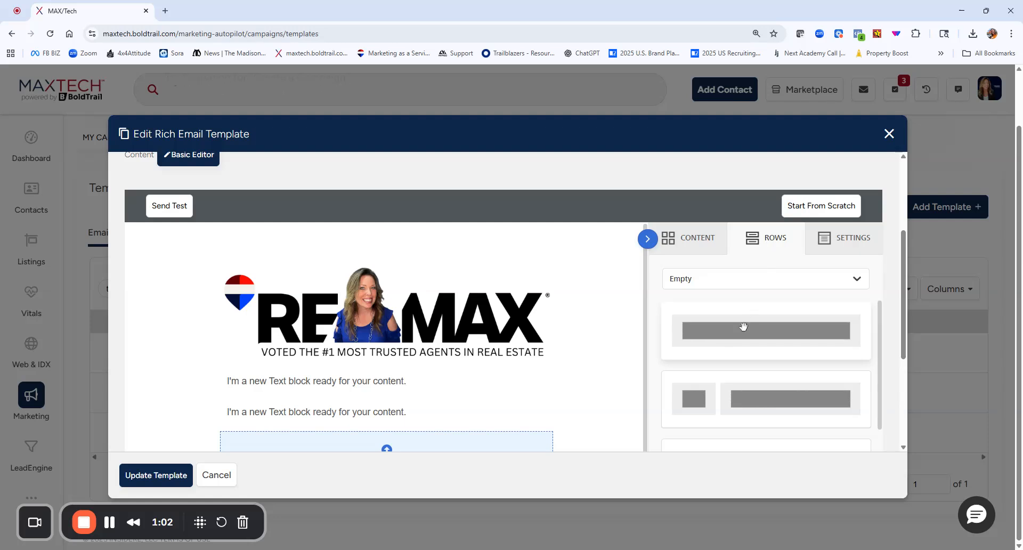
{"action": "scroll", "coordinate": [670, 346], "scroll_direction": "down", "scroll_amount": 3}
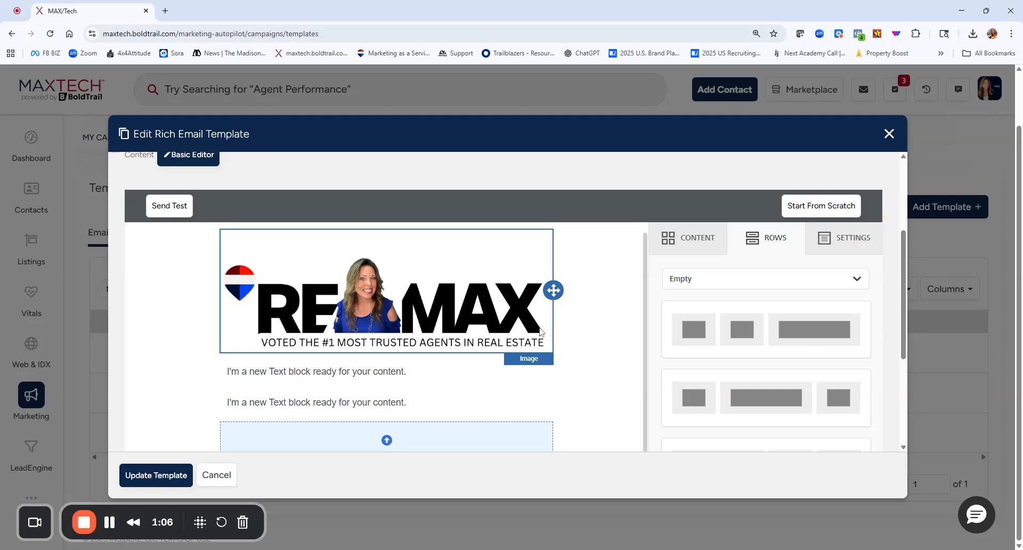
{"action": "scroll", "coordinate": [741, 314], "scroll_direction": "up", "scroll_amount": 5}
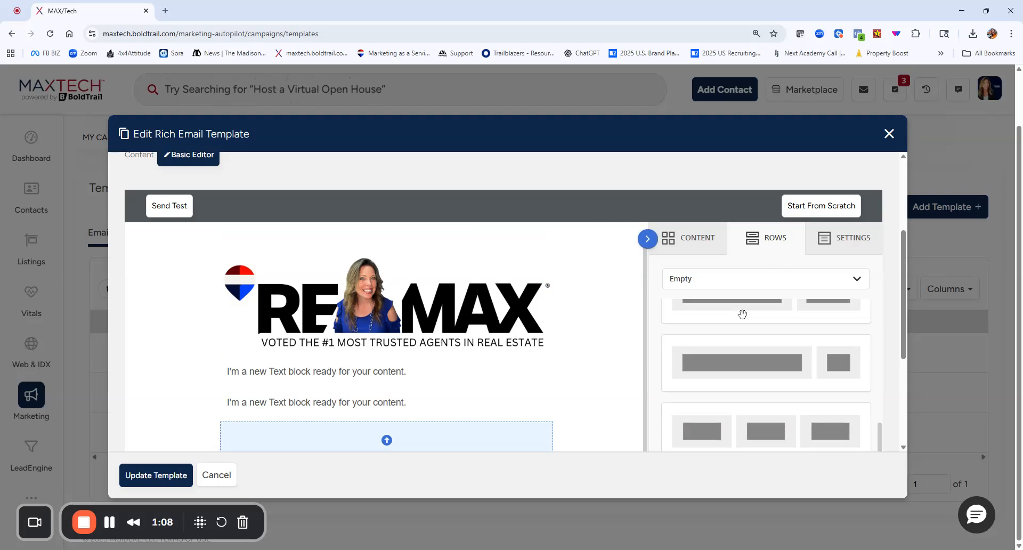
{"action": "left_click_drag", "start_coordinate": [742, 315], "coordinate": [412, 395]}
{"action": "left_click", "coordinate": [693, 240]}
{"action": "left_click_drag", "start_coordinate": [691, 306], "coordinate": [440, 387]}
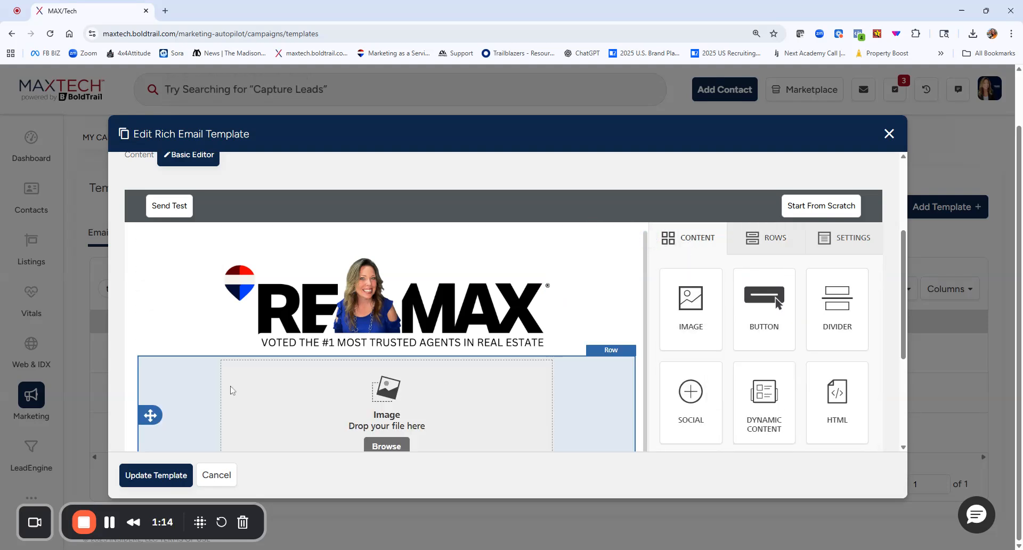
Browse for a picture for the empty image block and open the agent's own folder in the file manager.
{"action": "scroll", "coordinate": [229, 388], "scroll_direction": "down", "scroll_amount": 2}
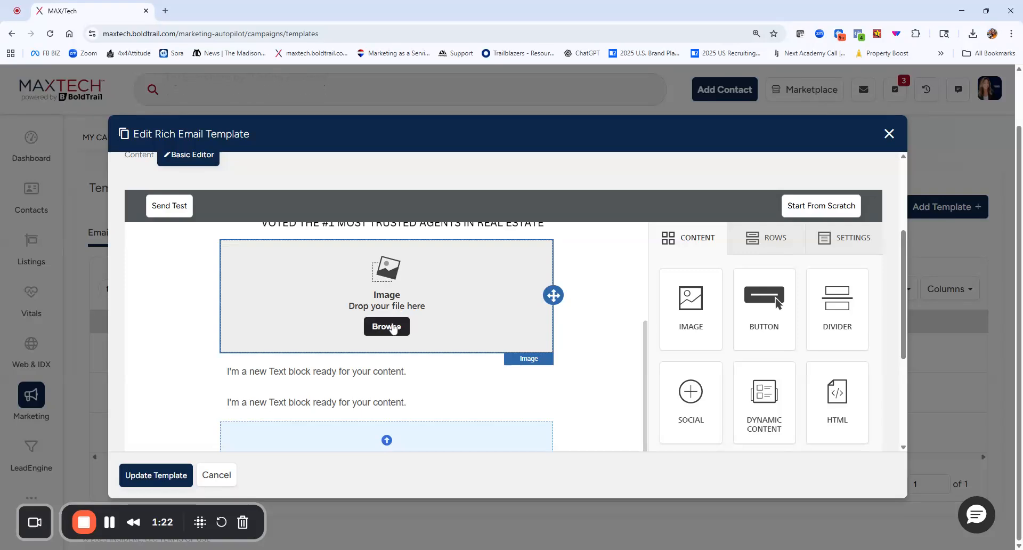
{"action": "left_click", "coordinate": [392, 329]}
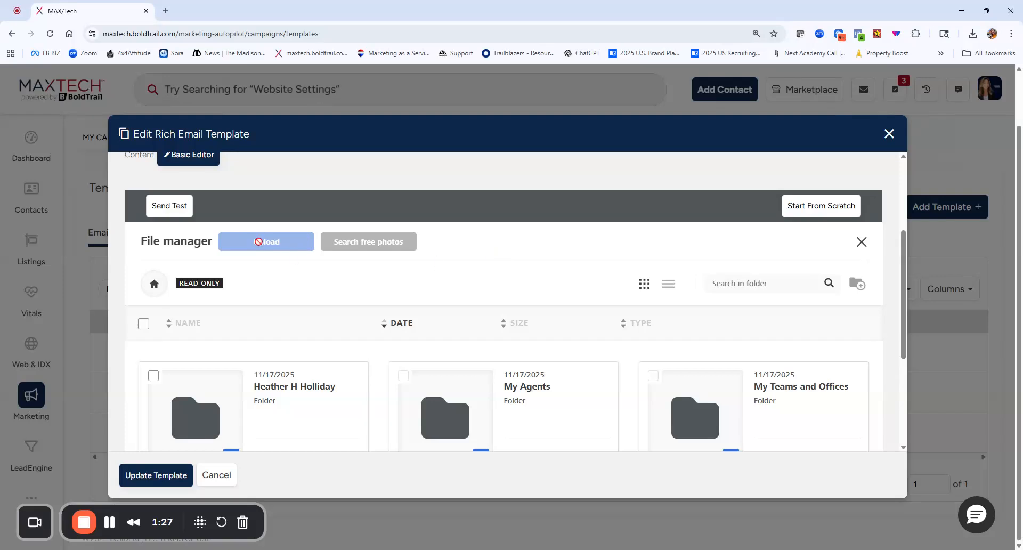
{"action": "scroll", "coordinate": [466, 366], "scroll_direction": "down", "scroll_amount": 1}
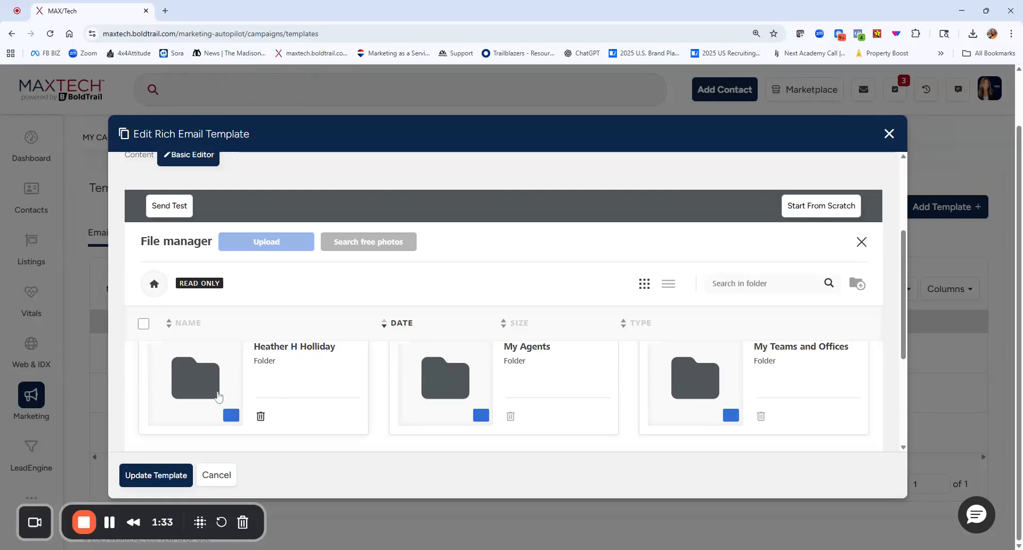
{"action": "double_click", "coordinate": [218, 396]}
Look through the stored pictures and insert the RE/MAX banner PNG dated 11/17/2025 into the image block.
{"action": "scroll", "coordinate": [256, 202], "scroll_direction": "down", "scroll_amount": 3}
{"action": "scroll", "coordinate": [288, 205], "scroll_direction": "up", "scroll_amount": 3}
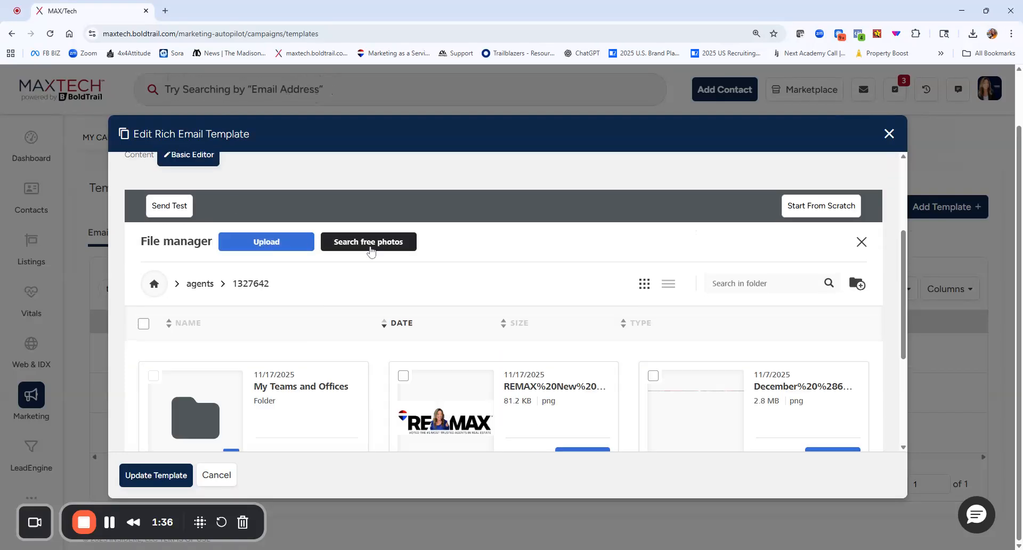
{"action": "scroll", "coordinate": [371, 251], "scroll_direction": "down", "scroll_amount": 5}
{"action": "scroll", "coordinate": [320, 365], "scroll_direction": "down", "scroll_amount": 5}
{"action": "scroll", "coordinate": [445, 372], "scroll_direction": "up", "scroll_amount": 10}
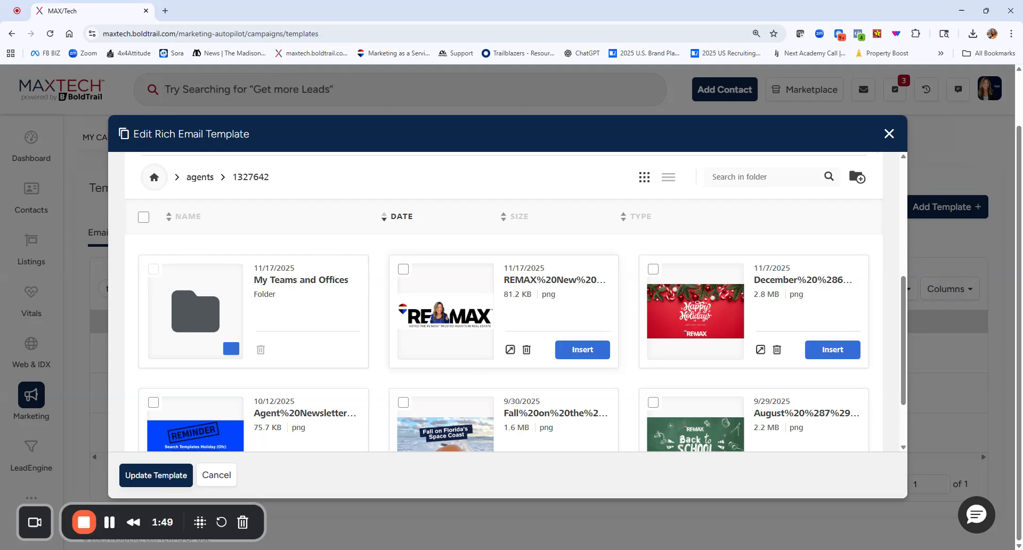
{"action": "scroll", "coordinate": [436, 362], "scroll_direction": "down", "scroll_amount": 10}
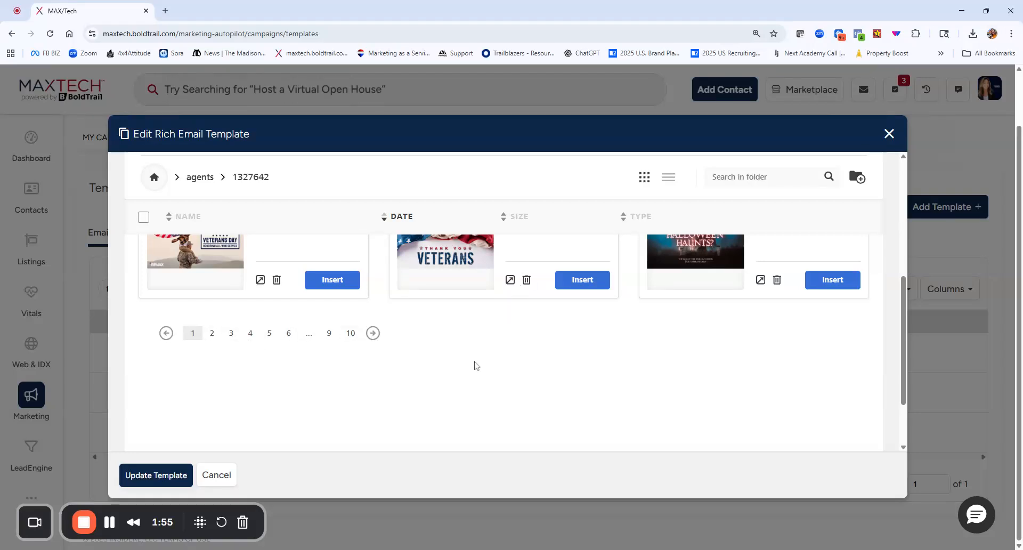
{"action": "scroll", "coordinate": [476, 365], "scroll_direction": "up", "scroll_amount": 12}
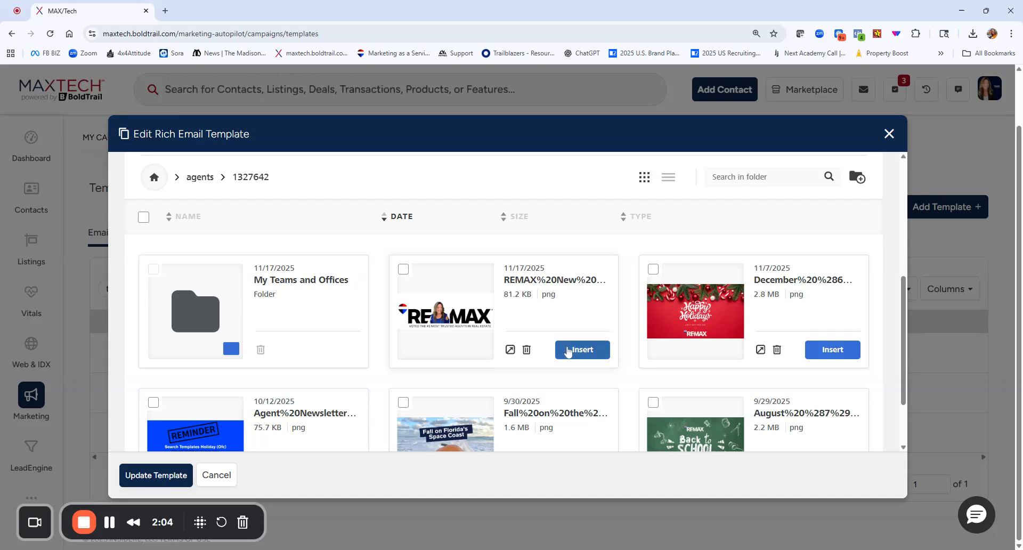
{"action": "left_click", "coordinate": [582, 349]}
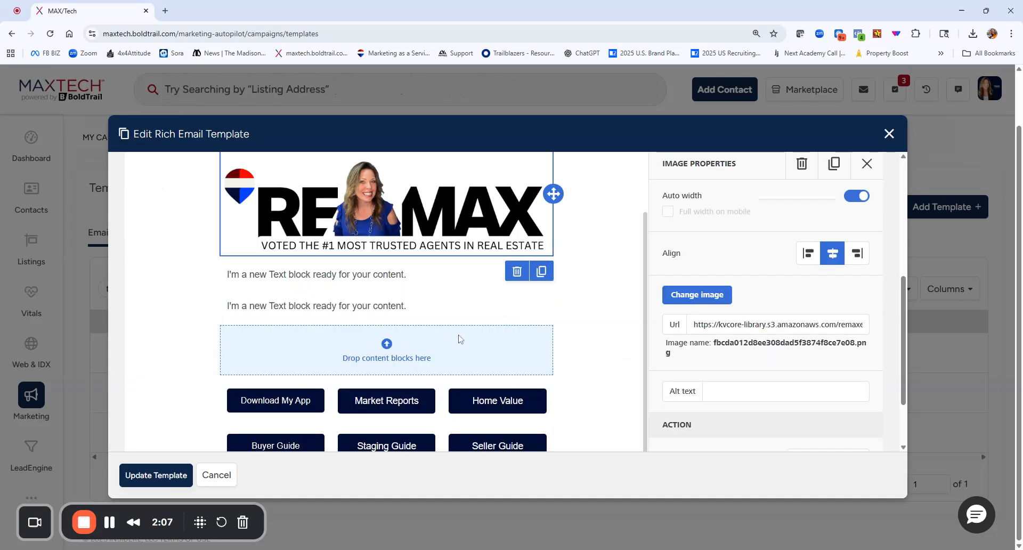
Delete the row containing the duplicate RE/MAX banner below the header.
{"action": "scroll", "coordinate": [506, 306], "scroll_direction": "up", "scroll_amount": 2}
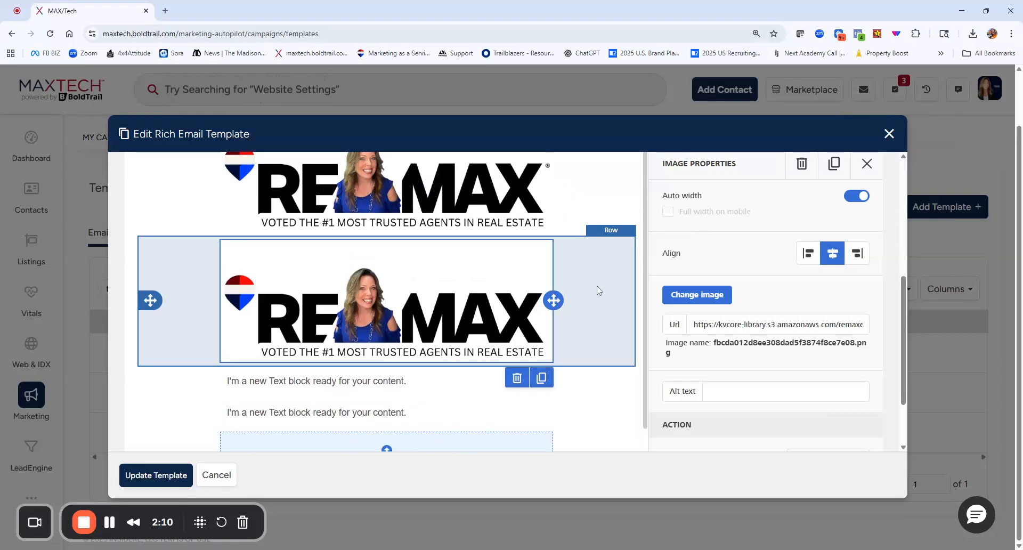
{"action": "left_click", "coordinate": [596, 261]}
{"action": "left_click", "coordinate": [596, 260]}
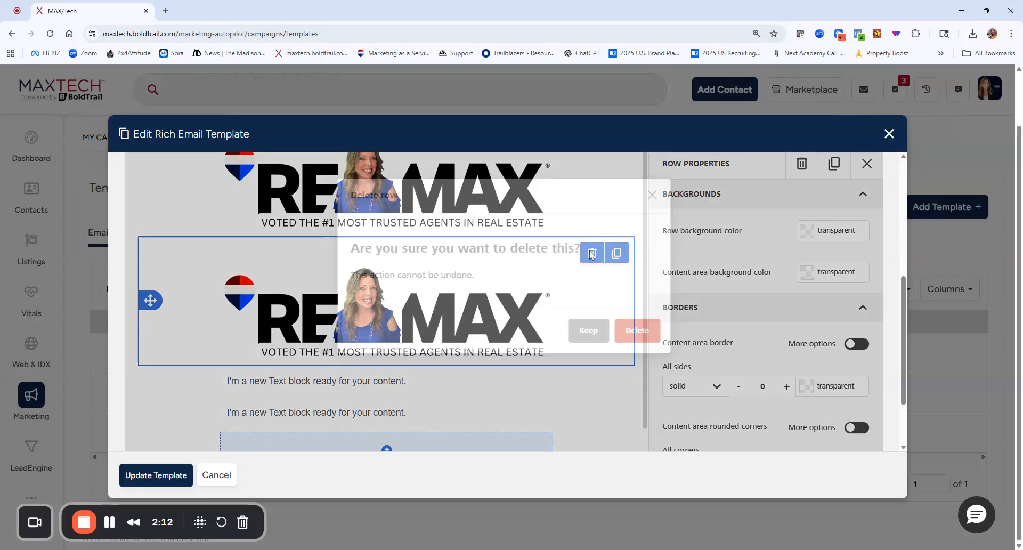
{"action": "left_click", "coordinate": [636, 380]}
Add an empty row with three equal columns between the empty content row and the Download My App button row.
{"action": "scroll", "coordinate": [769, 196], "scroll_direction": "up", "scroll_amount": 4}
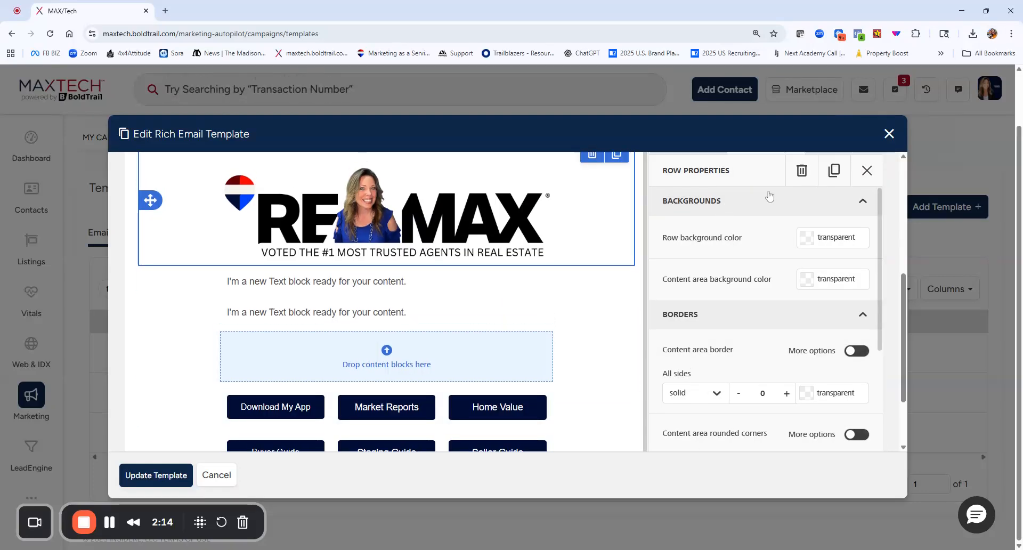
{"action": "scroll", "coordinate": [704, 263], "scroll_direction": "down", "scroll_amount": 4}
{"action": "scroll", "coordinate": [762, 201], "scroll_direction": "up", "scroll_amount": 3}
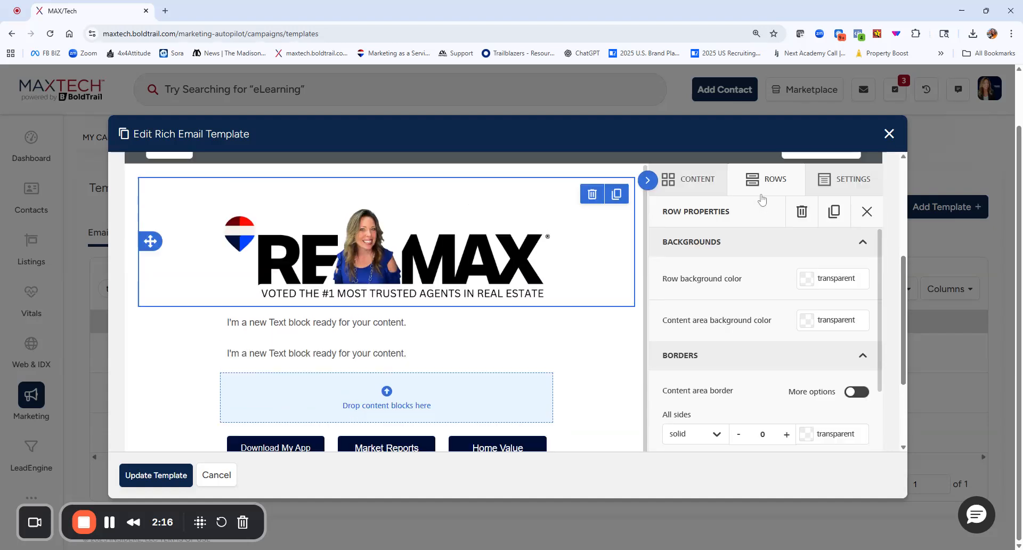
{"action": "left_click", "coordinate": [758, 291]}
{"action": "scroll", "coordinate": [661, 290], "scroll_direction": "down", "scroll_amount": 4}
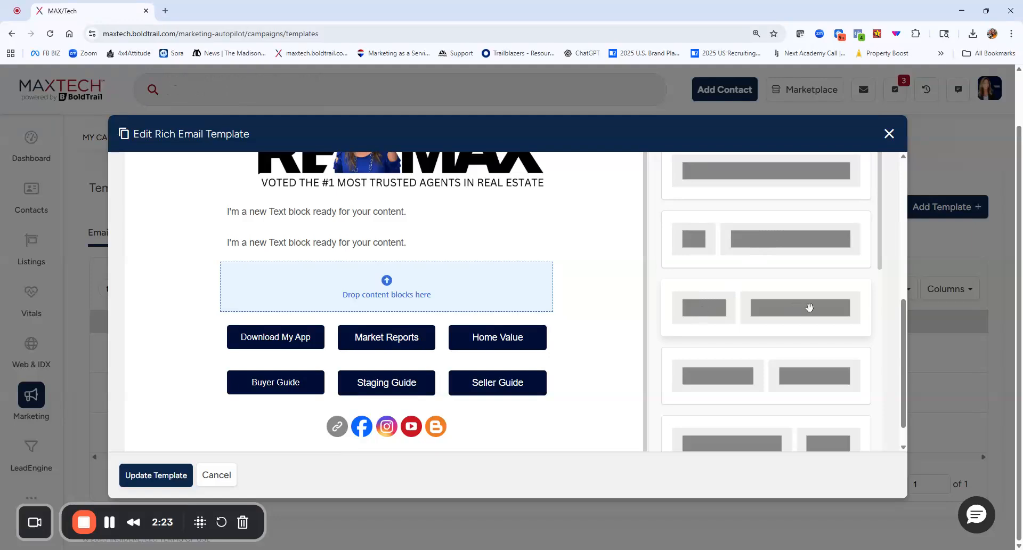
{"action": "scroll", "coordinate": [783, 315], "scroll_direction": "down", "scroll_amount": 2}
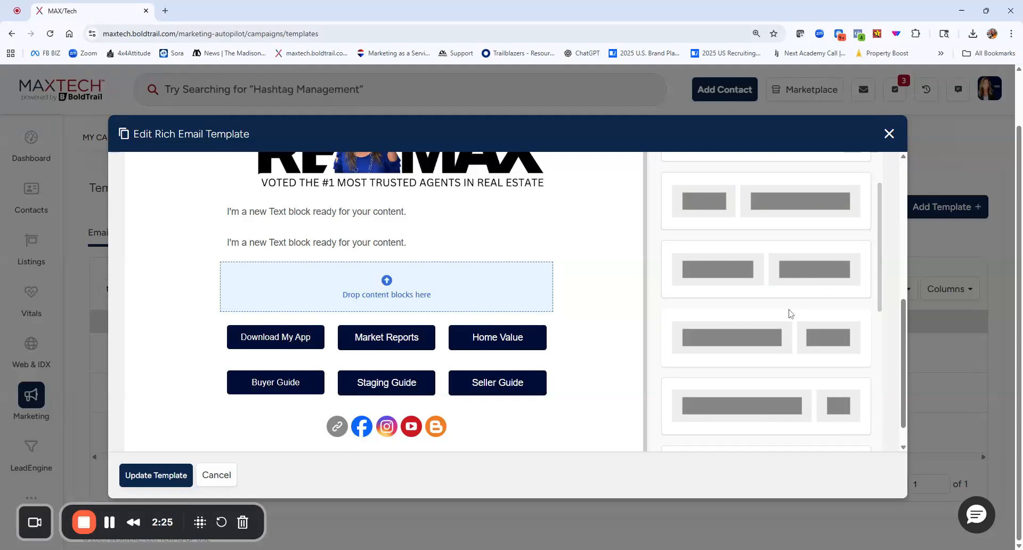
{"action": "scroll", "coordinate": [820, 306], "scroll_direction": "down", "scroll_amount": 2}
{"action": "scroll", "coordinate": [762, 335], "scroll_direction": "down", "scroll_amount": 3}
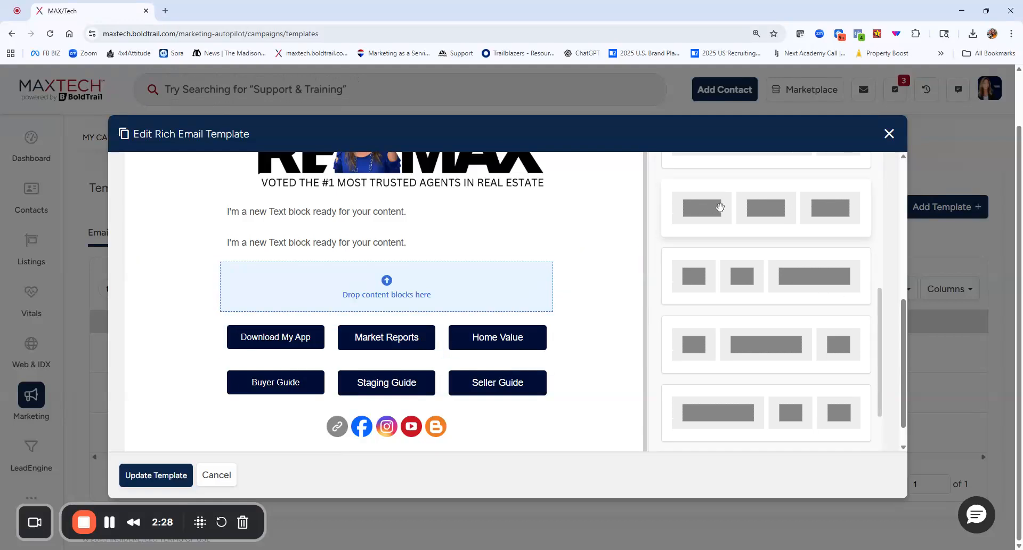
{"action": "left_click_drag", "start_coordinate": [738, 209], "coordinate": [549, 287]}
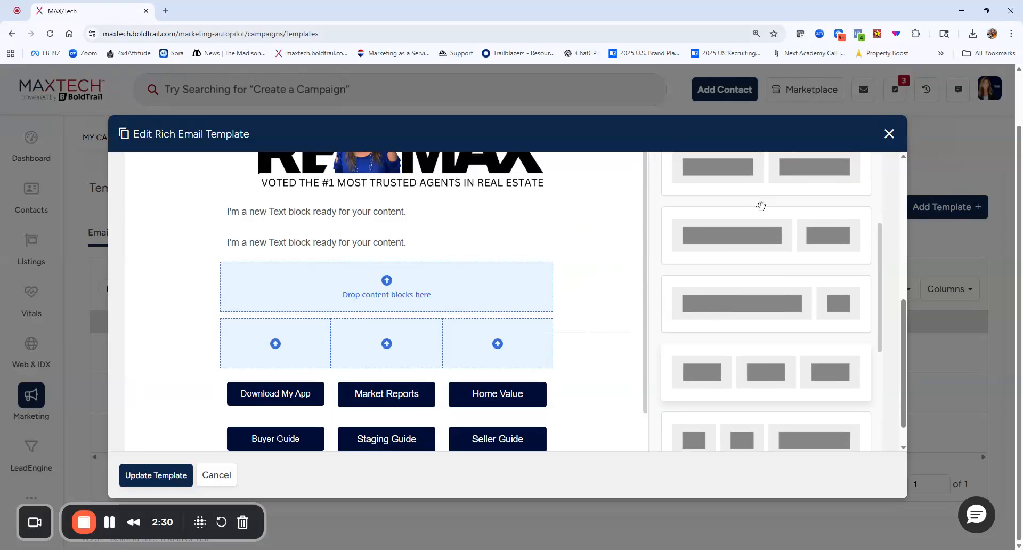
Show the available content blocks and examine them alongside the template's existing link buttons.
{"action": "scroll", "coordinate": [728, 224], "scroll_direction": "up", "scroll_amount": 2}
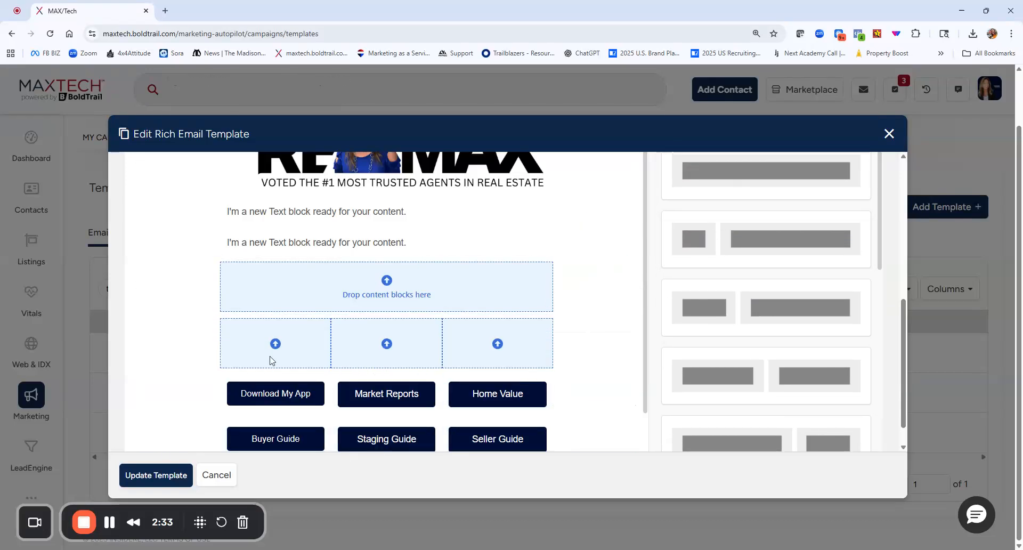
{"action": "scroll", "coordinate": [714, 304], "scroll_direction": "up", "scroll_amount": 3}
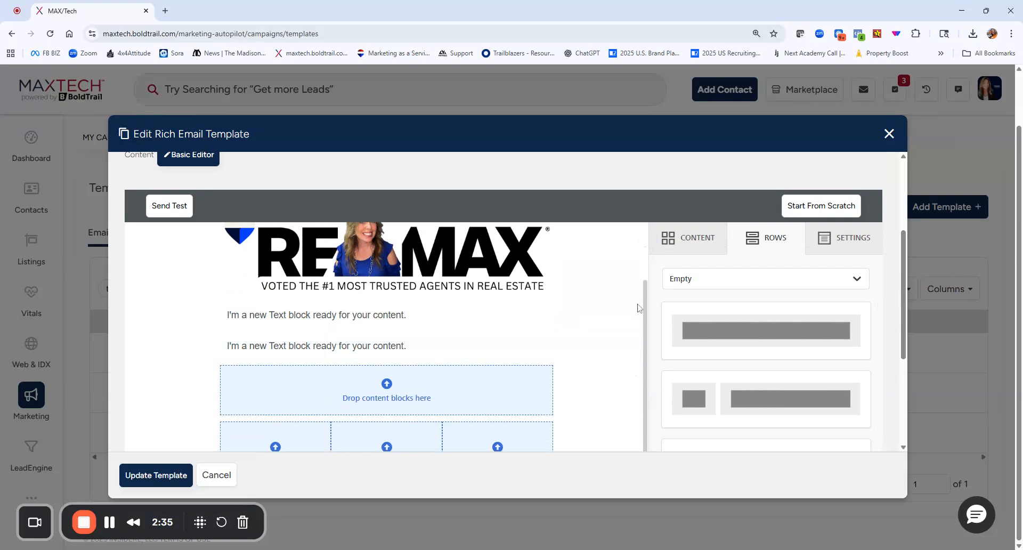
{"action": "left_click", "coordinate": [689, 248]}
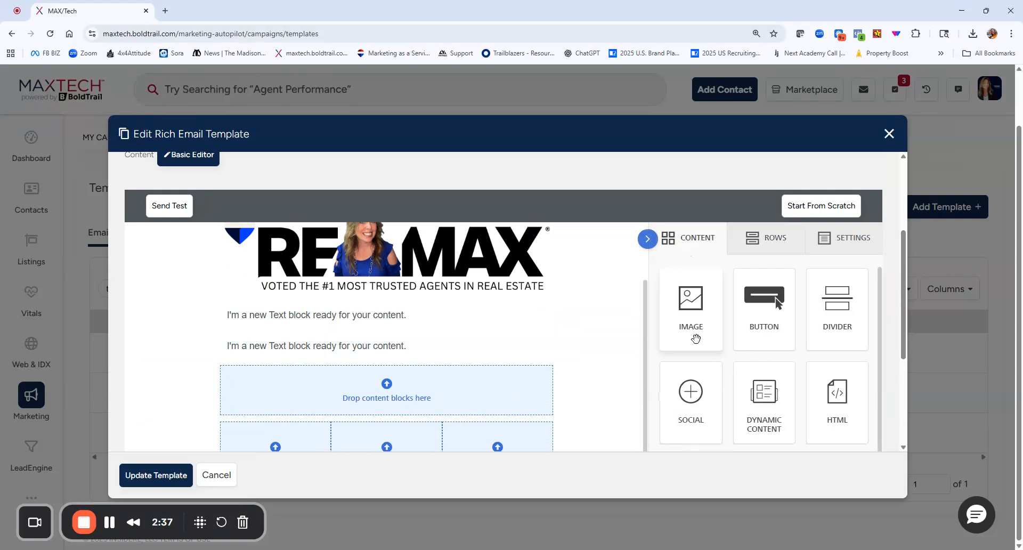
{"action": "scroll", "coordinate": [565, 334], "scroll_direction": "down", "scroll_amount": 2}
{"action": "scroll", "coordinate": [564, 334], "scroll_direction": "down", "scroll_amount": 2}
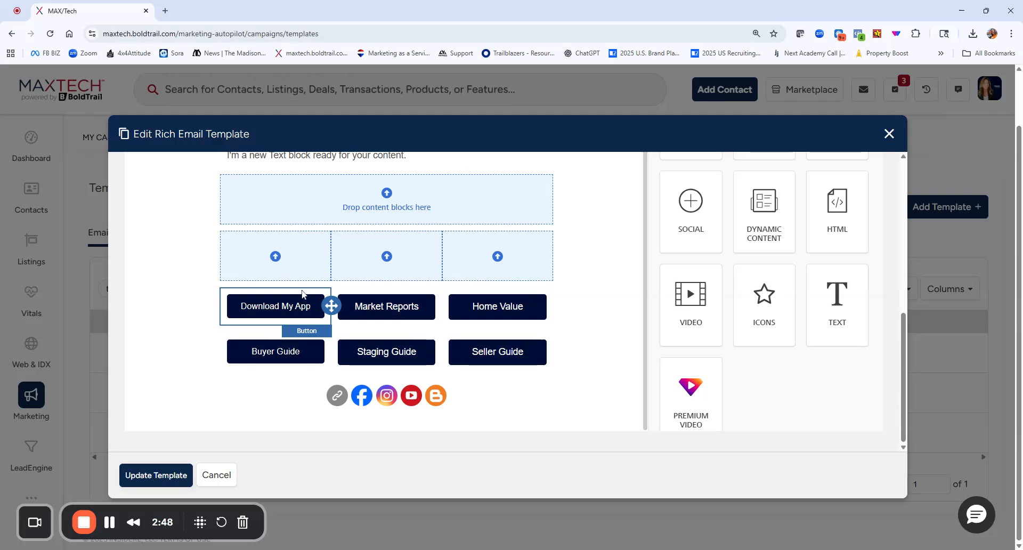
Add a video block to the empty full-width row above the three-column row and show its properties.
{"action": "scroll", "coordinate": [302, 293], "scroll_direction": "up", "scroll_amount": 1}
{"action": "scroll", "coordinate": [302, 293], "scroll_direction": "up", "scroll_amount": 10}
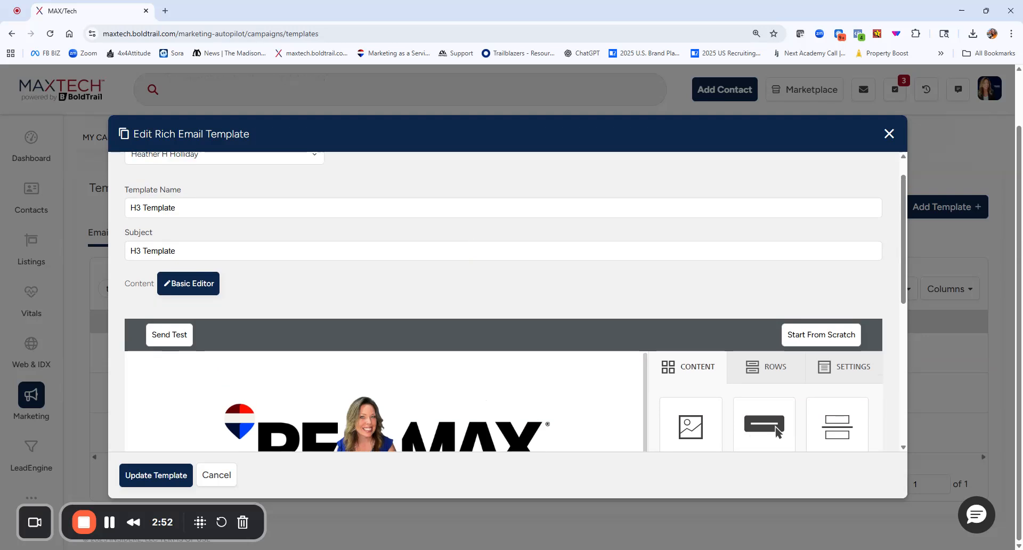
{"action": "scroll", "coordinate": [315, 298], "scroll_direction": "down", "scroll_amount": 3}
{"action": "scroll", "coordinate": [314, 299], "scroll_direction": "down", "scroll_amount": 4}
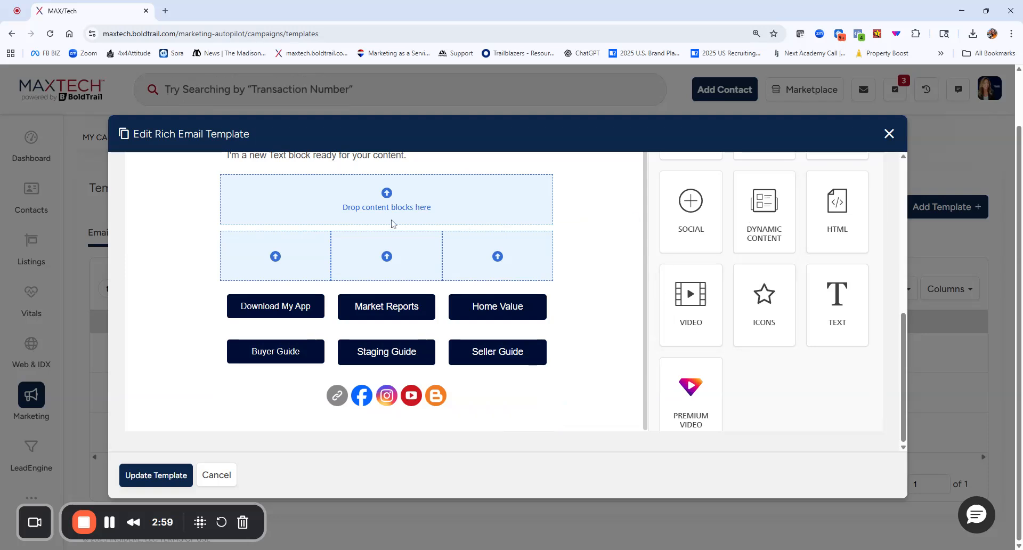
{"action": "left_click_drag", "start_coordinate": [720, 276], "coordinate": [364, 202]}
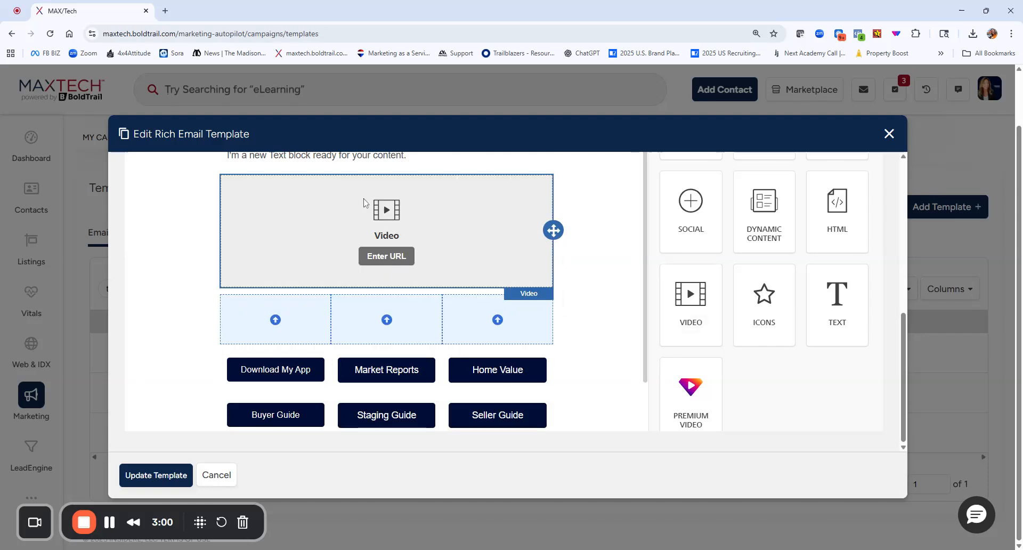
{"action": "left_click", "coordinate": [426, 263]}
Review the layout of the H3 Template and save the updated template.
{"action": "scroll", "coordinate": [717, 279], "scroll_direction": "up", "scroll_amount": 4}
{"action": "scroll", "coordinate": [717, 279], "scroll_direction": "down", "scroll_amount": 2}
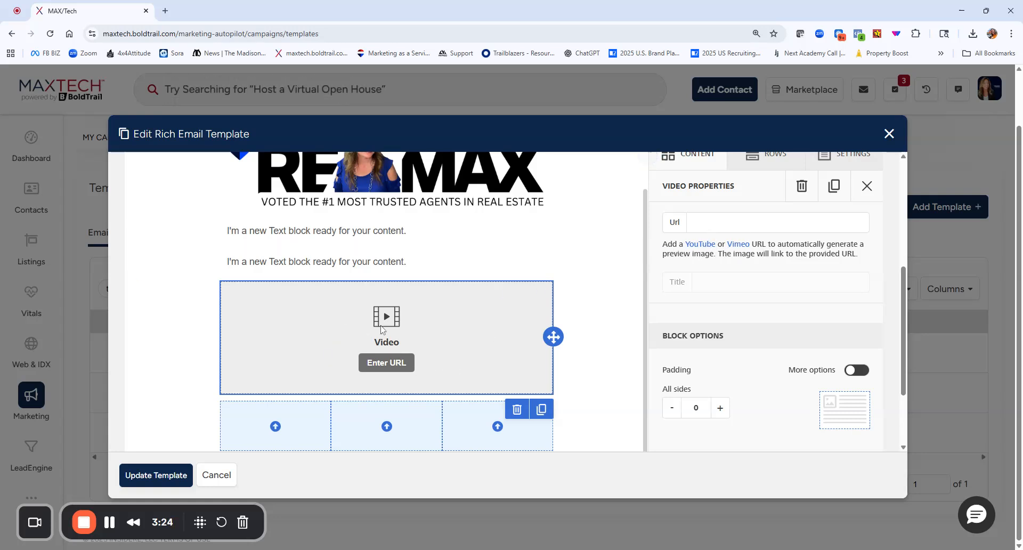
{"action": "scroll", "coordinate": [586, 322], "scroll_direction": "down", "scroll_amount": 1}
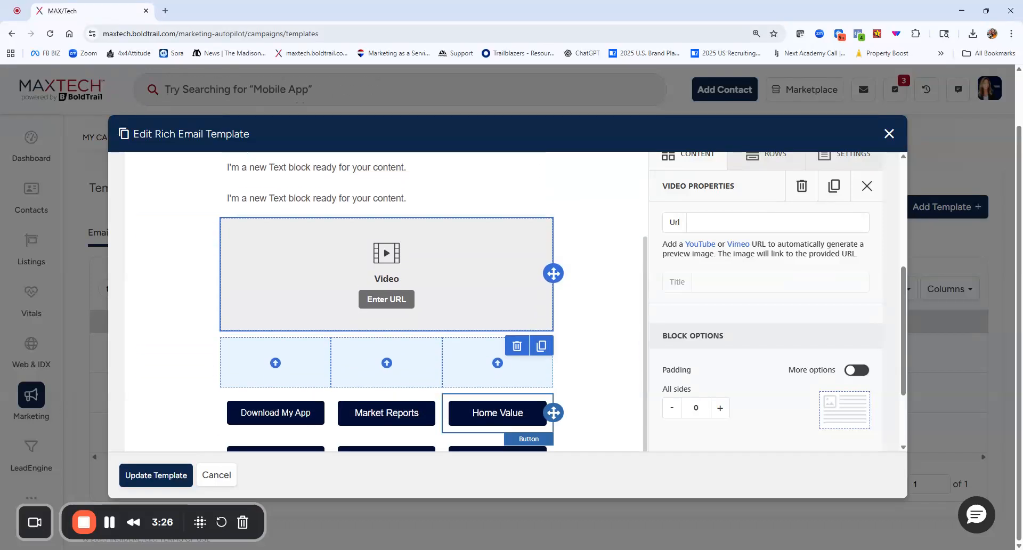
{"action": "scroll", "coordinate": [628, 382], "scroll_direction": "down", "scroll_amount": 2}
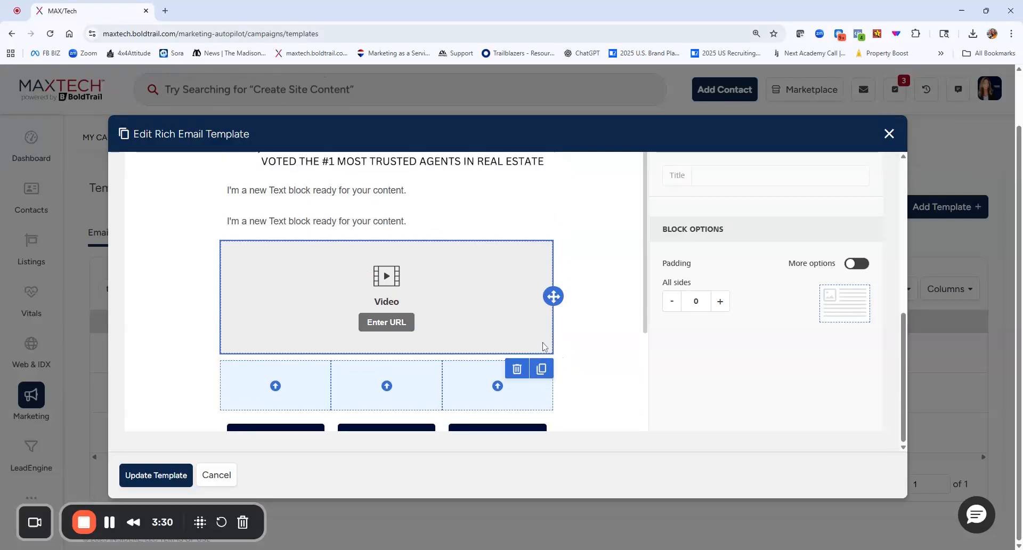
{"action": "scroll", "coordinate": [655, 255], "scroll_direction": "up", "scroll_amount": 5}
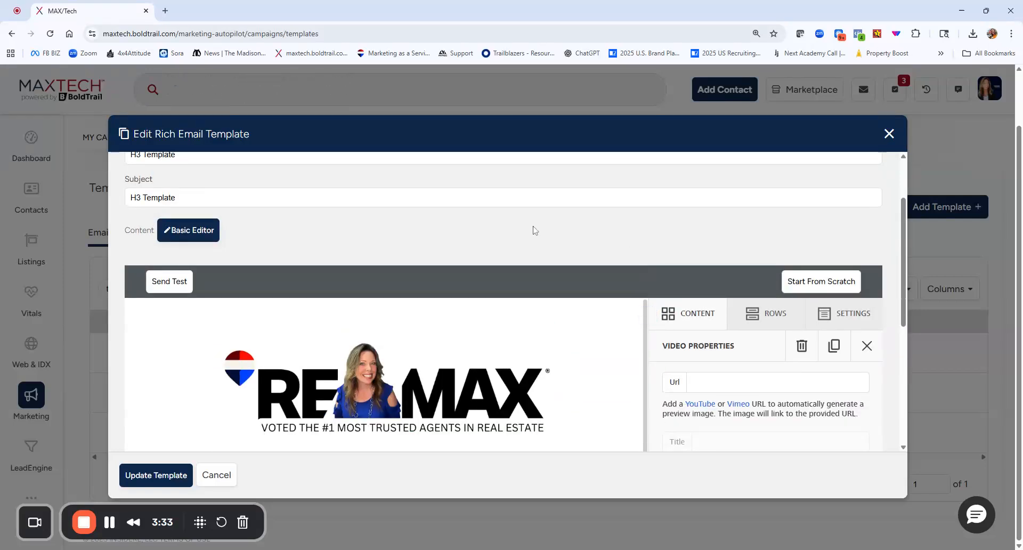
{"action": "scroll", "coordinate": [534, 230], "scroll_direction": "down", "scroll_amount": 2}
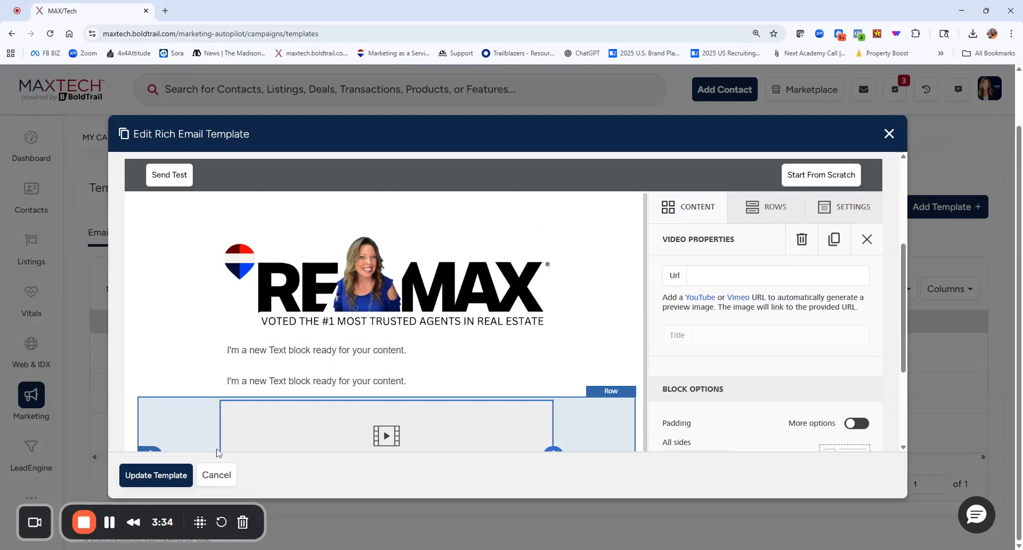
{"action": "left_click", "coordinate": [155, 476]}
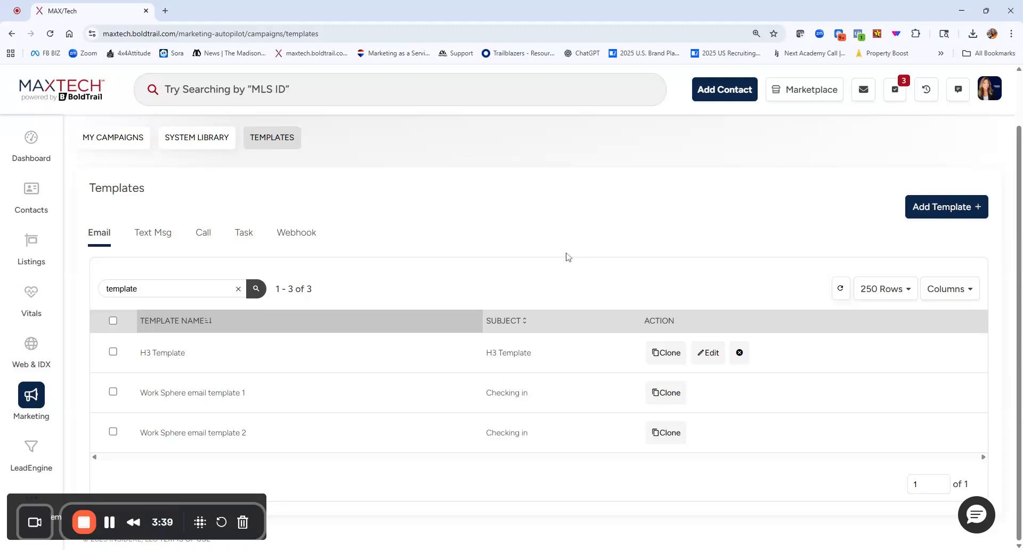
Start a new email template and switch its content to the advanced editor, accepting the change of editors.
{"action": "left_click", "coordinate": [918, 207]}
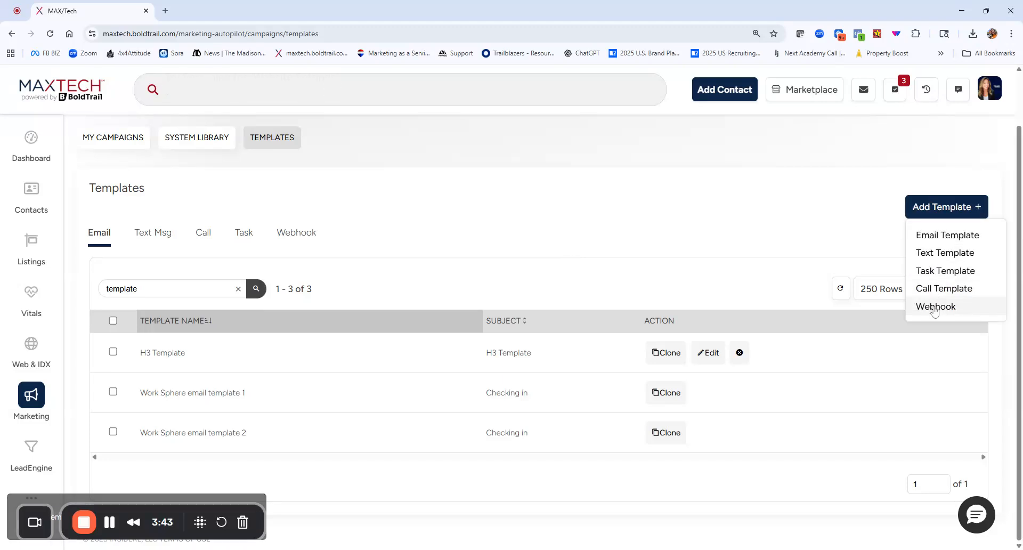
{"action": "left_click", "coordinate": [945, 237]}
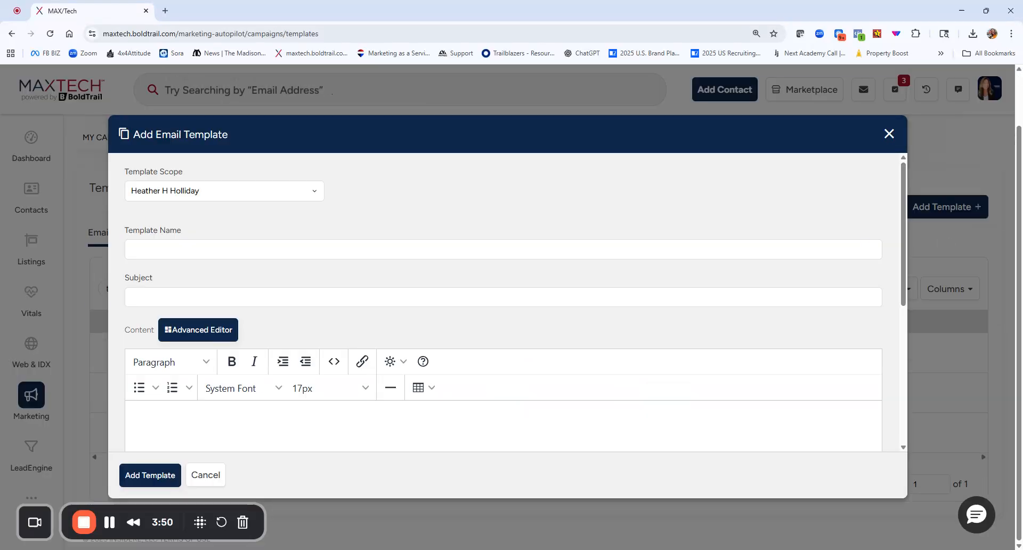
{"action": "left_click", "coordinate": [213, 249]}
{"action": "left_click", "coordinate": [208, 297]}
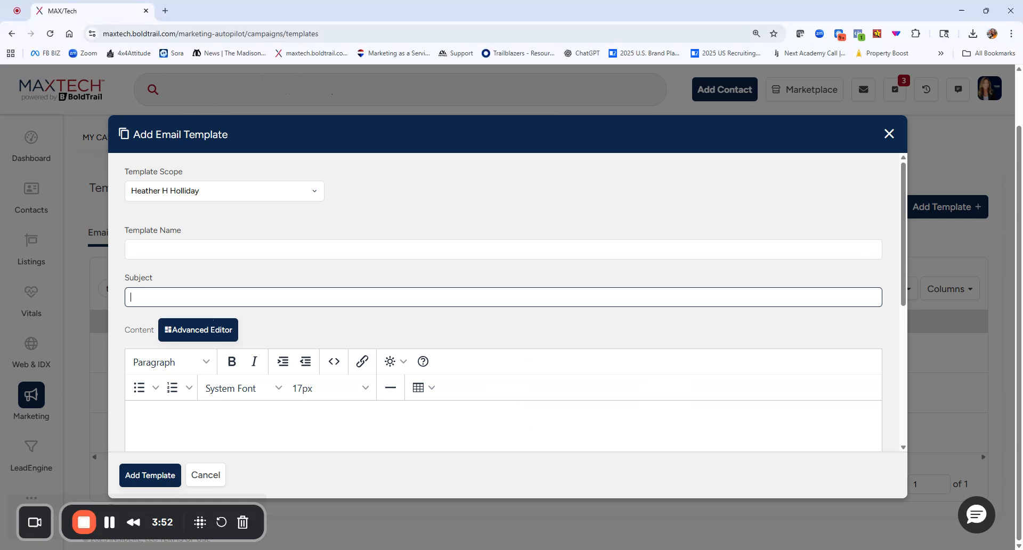
{"action": "scroll", "coordinate": [213, 310], "scroll_direction": "down", "scroll_amount": 1}
{"action": "scroll", "coordinate": [221, 184], "scroll_direction": "down", "scroll_amount": 3}
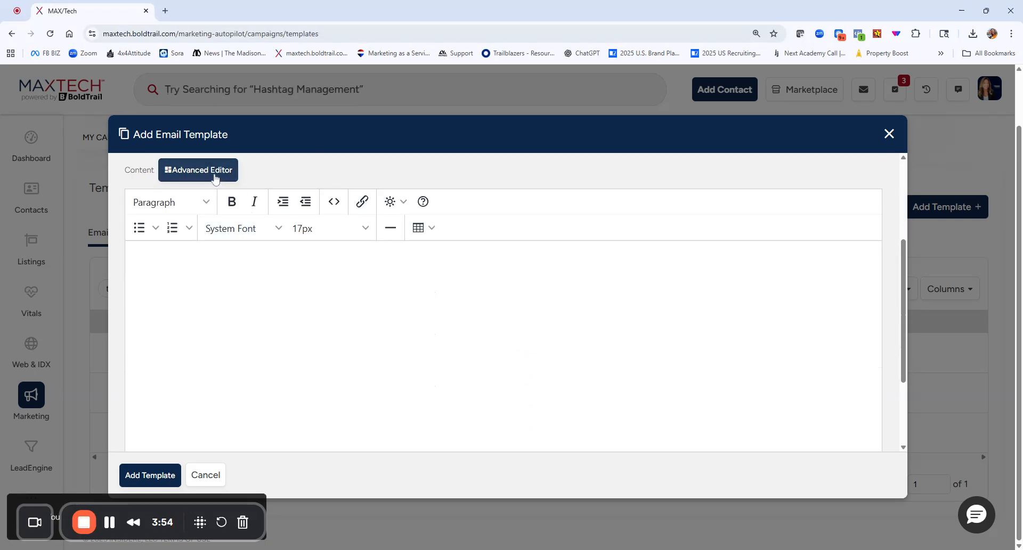
{"action": "left_click", "coordinate": [216, 177]}
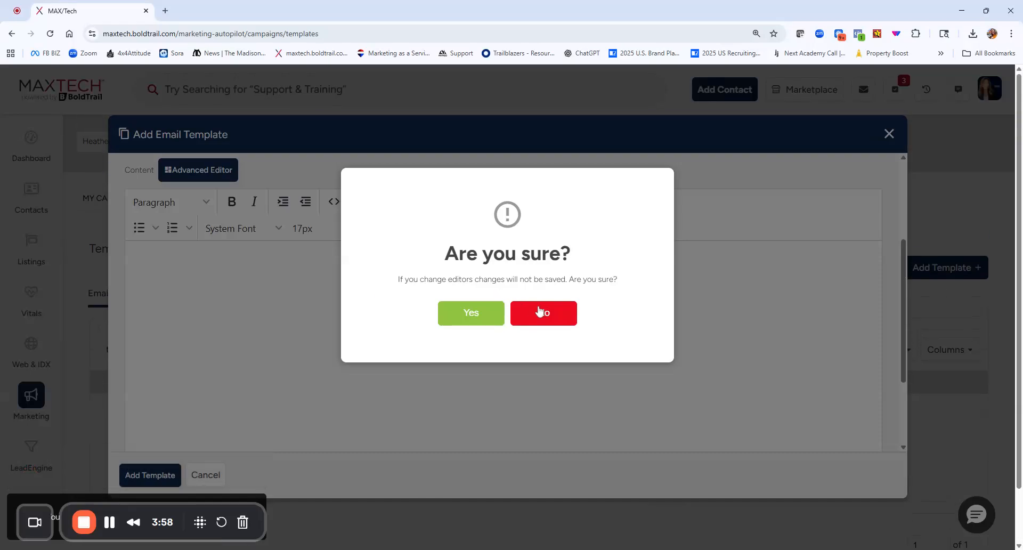
{"action": "left_click", "coordinate": [471, 314]}
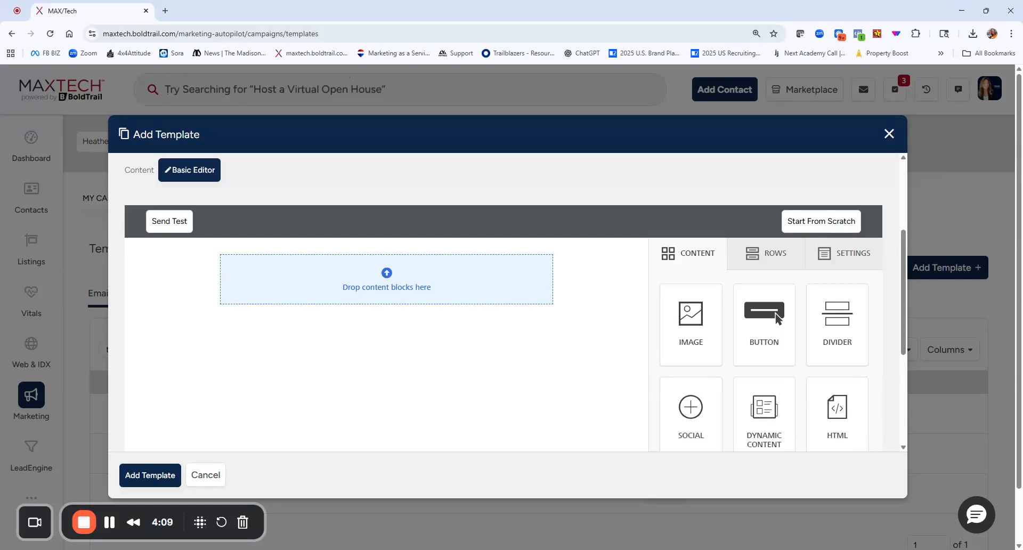
Add an image block to the empty row of the new template.
{"action": "scroll", "coordinate": [578, 442], "scroll_direction": "down", "scroll_amount": 2}
{"action": "scroll", "coordinate": [451, 357], "scroll_direction": "up", "scroll_amount": 2}
{"action": "scroll", "coordinate": [452, 357], "scroll_direction": "up", "scroll_amount": 1}
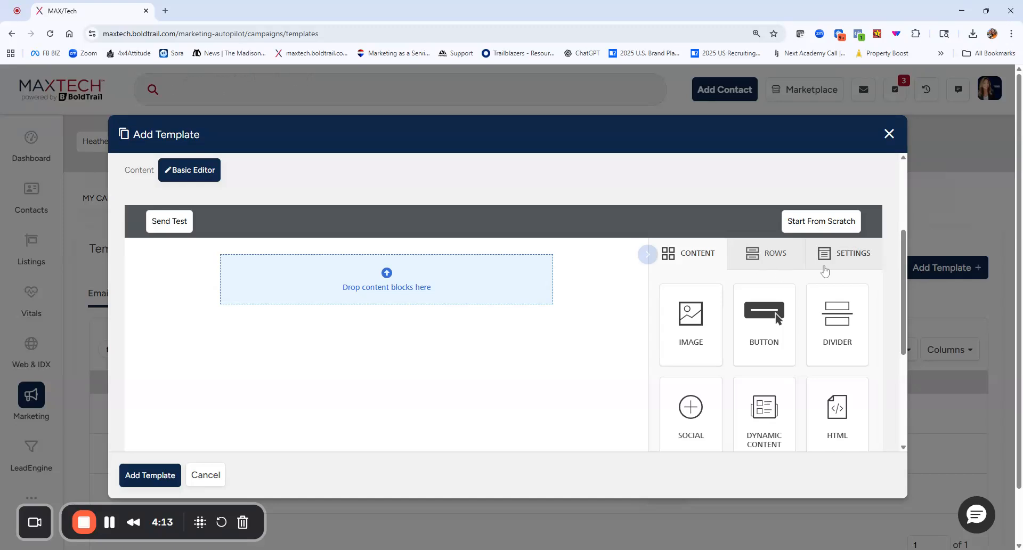
{"action": "scroll", "coordinate": [768, 263], "scroll_direction": "up", "scroll_amount": 1}
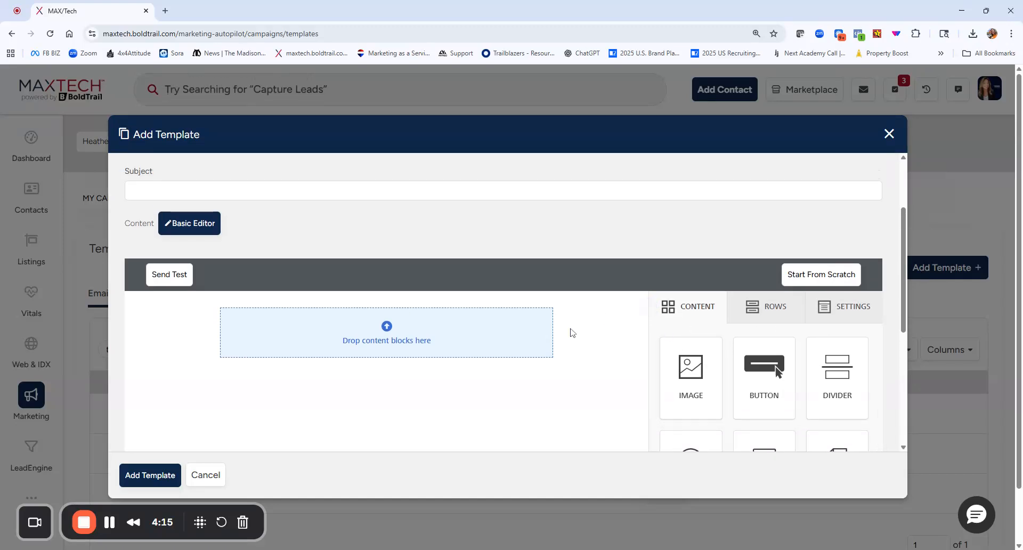
{"action": "scroll", "coordinate": [454, 403], "scroll_direction": "down", "scroll_amount": 3}
{"action": "scroll", "coordinate": [454, 404], "scroll_direction": "up", "scroll_amount": 1}
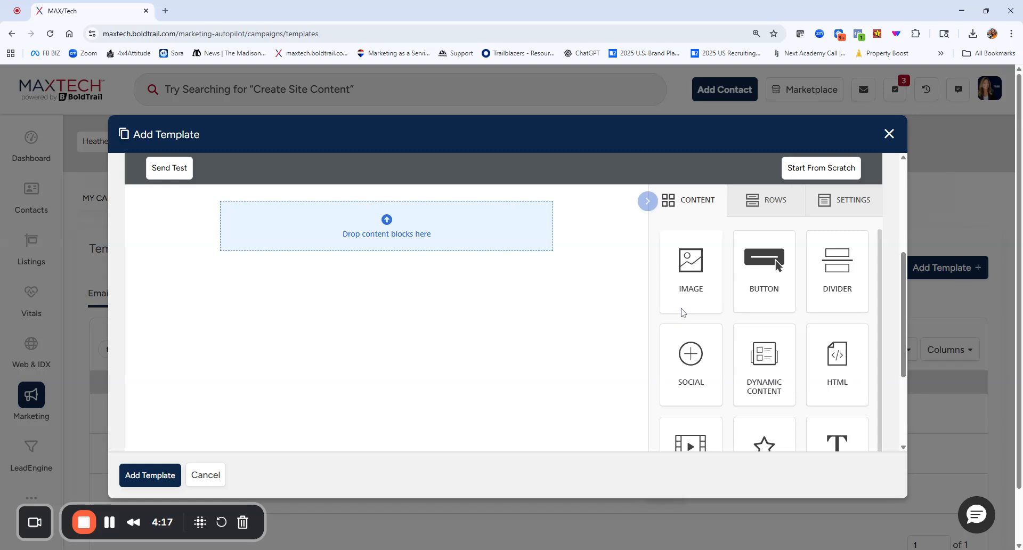
{"action": "left_click_drag", "start_coordinate": [691, 267], "coordinate": [458, 219]}
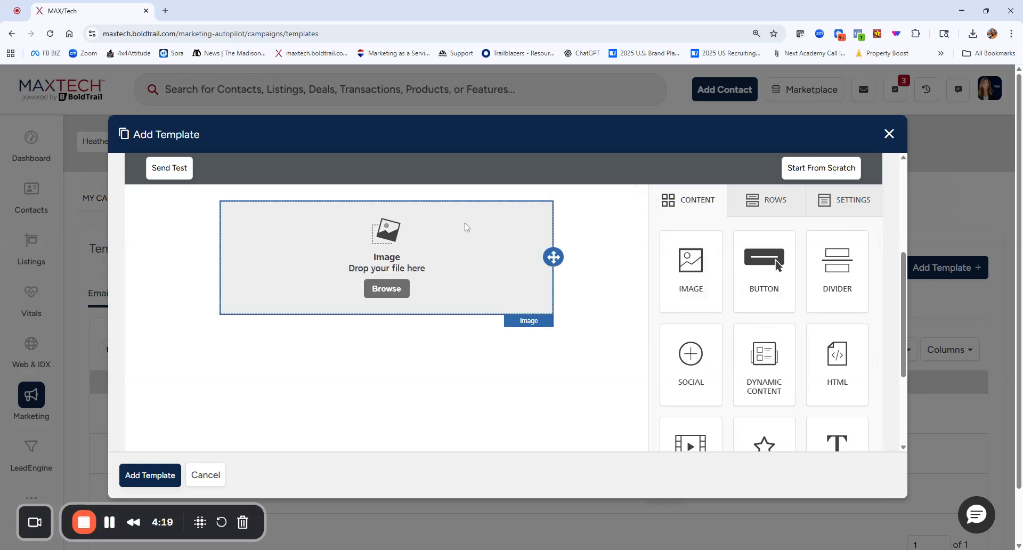
Add a text block below the image block and a video block below the text.
{"action": "scroll", "coordinate": [764, 346], "scroll_direction": "down", "scroll_amount": 1}
{"action": "left_click_drag", "start_coordinate": [834, 427], "coordinate": [433, 320]}
{"action": "scroll", "coordinate": [735, 306], "scroll_direction": "down", "scroll_amount": 3}
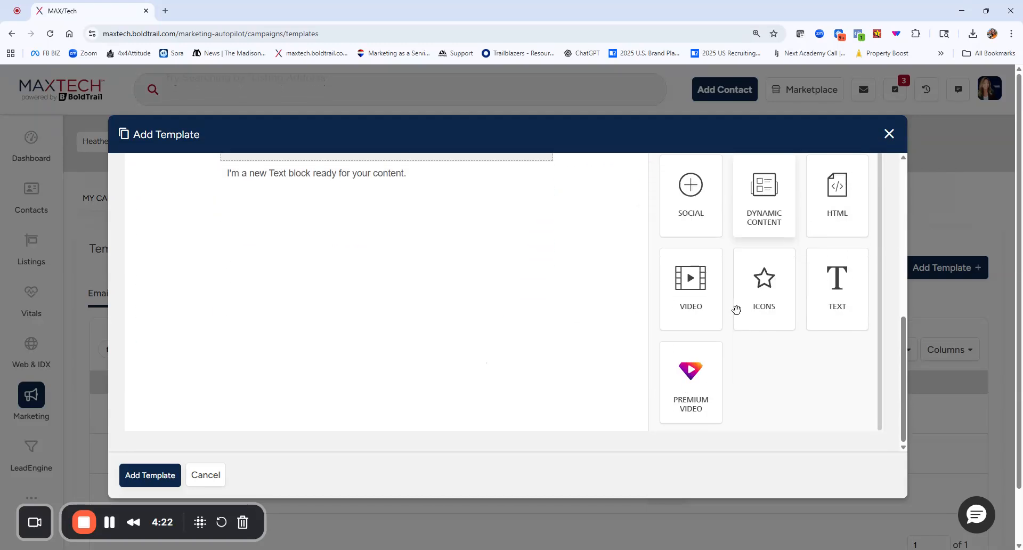
{"action": "scroll", "coordinate": [681, 328], "scroll_direction": "up", "scroll_amount": 3}
{"action": "left_click_drag", "start_coordinate": [687, 408], "coordinate": [412, 283]}
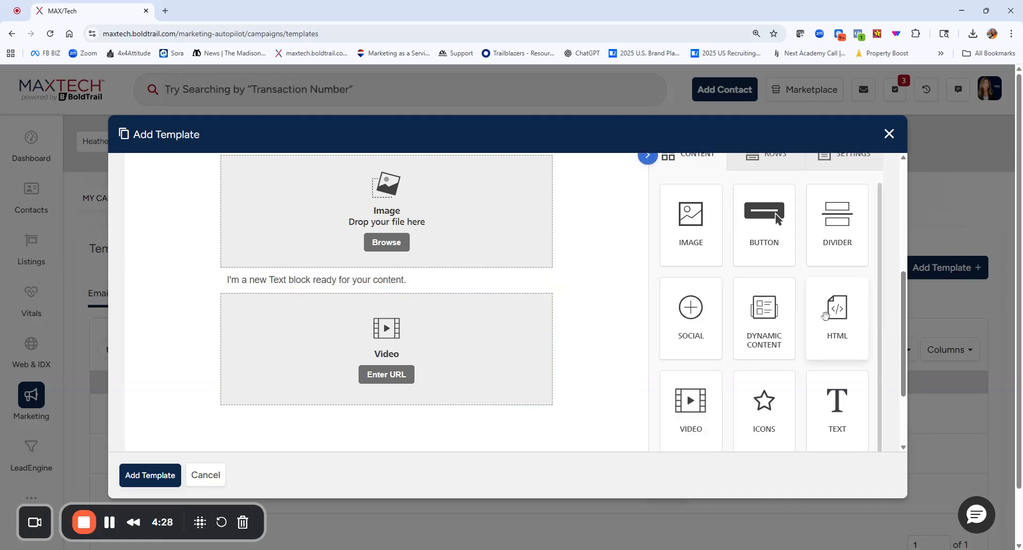
Add a dynamic content block between the text and video blocks and examine the content options it offers.
{"action": "scroll", "coordinate": [521, 350], "scroll_direction": "down", "scroll_amount": 2}
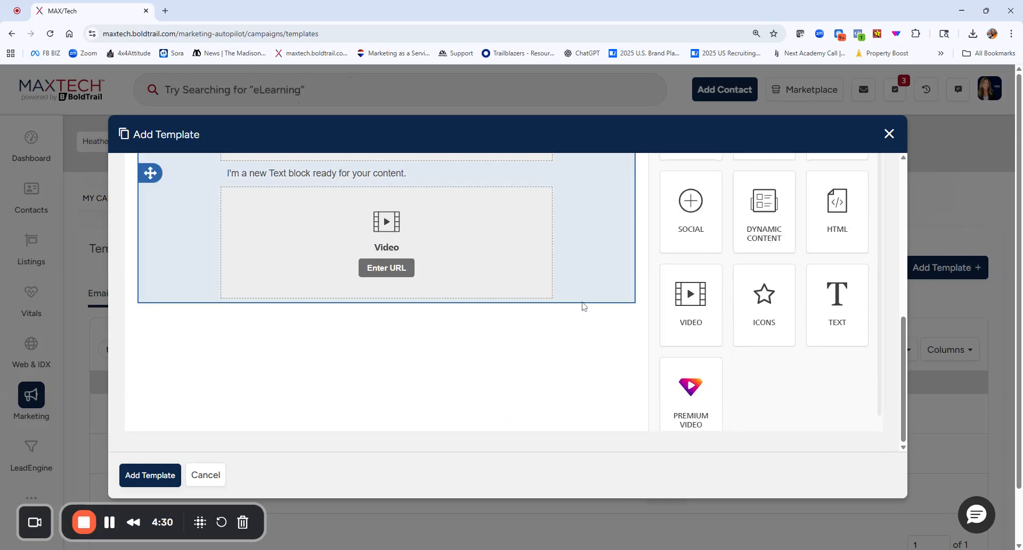
{"action": "scroll", "coordinate": [722, 296], "scroll_direction": "up", "scroll_amount": 1}
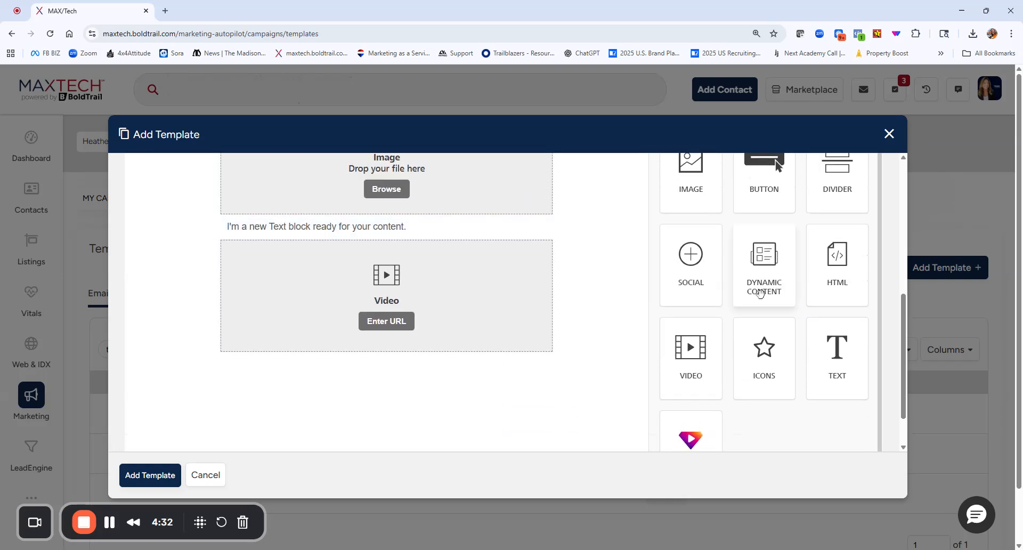
{"action": "left_click_drag", "start_coordinate": [765, 254], "coordinate": [487, 239]}
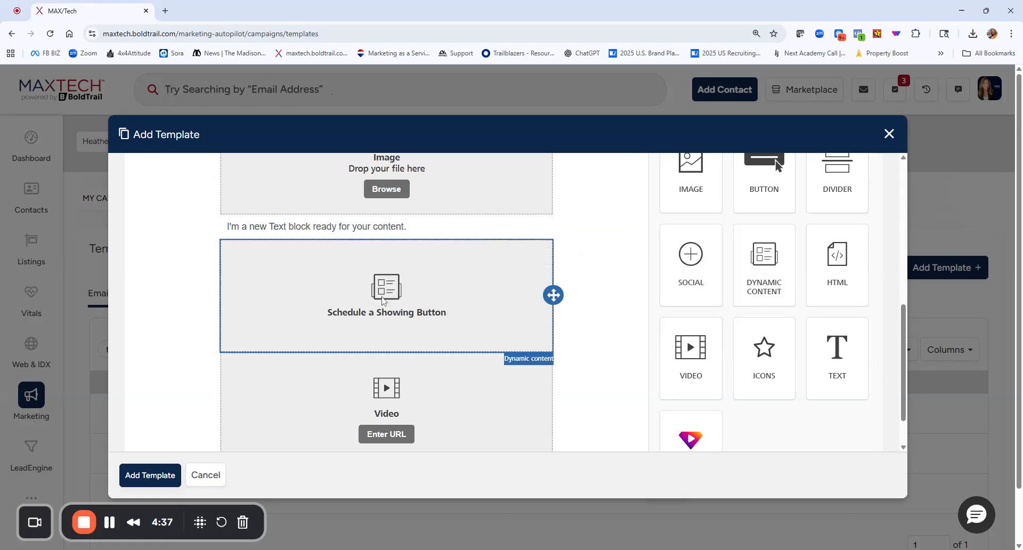
{"action": "left_click", "coordinate": [382, 300]}
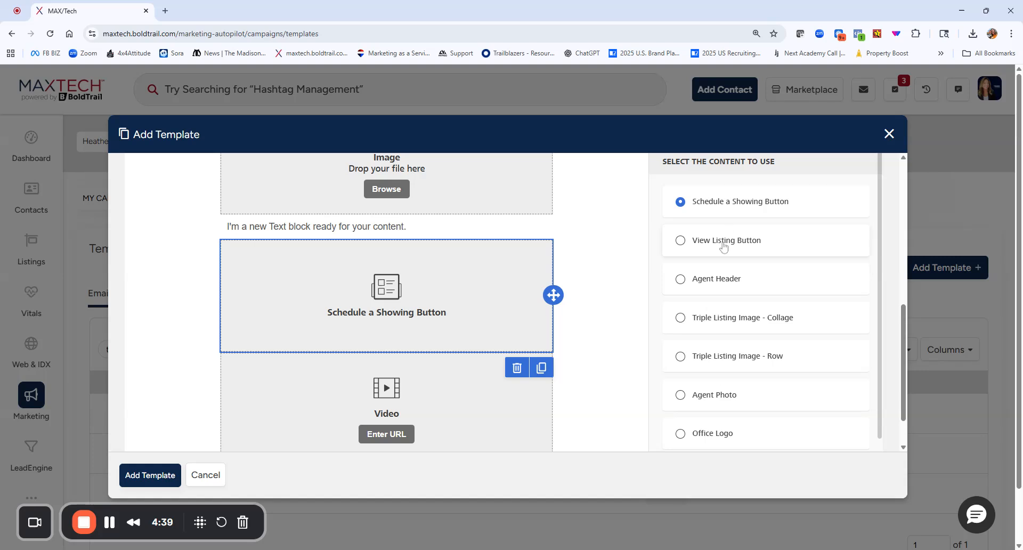
{"action": "scroll", "coordinate": [724, 245], "scroll_direction": "down", "scroll_amount": 1}
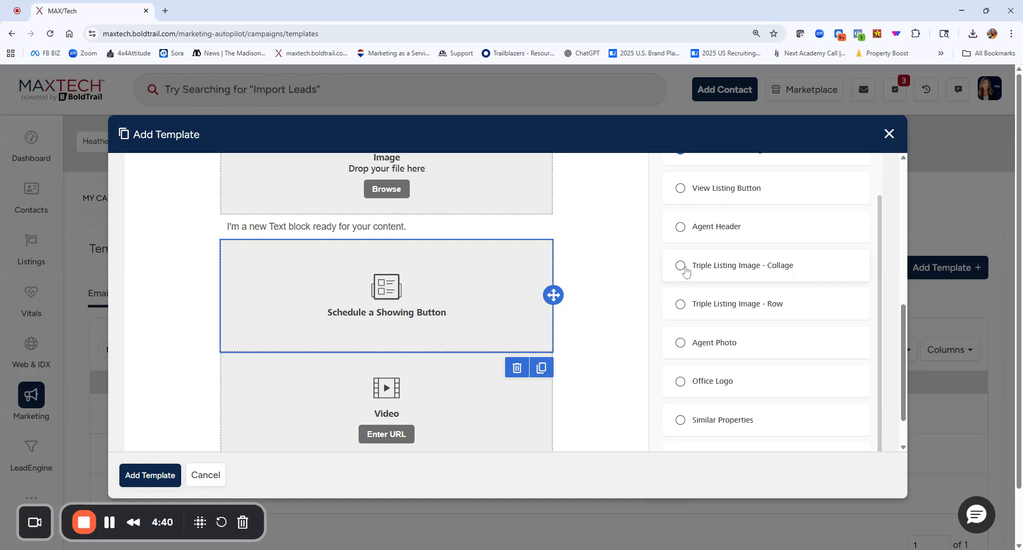
{"action": "scroll", "coordinate": [695, 279], "scroll_direction": "up", "scroll_amount": 1}
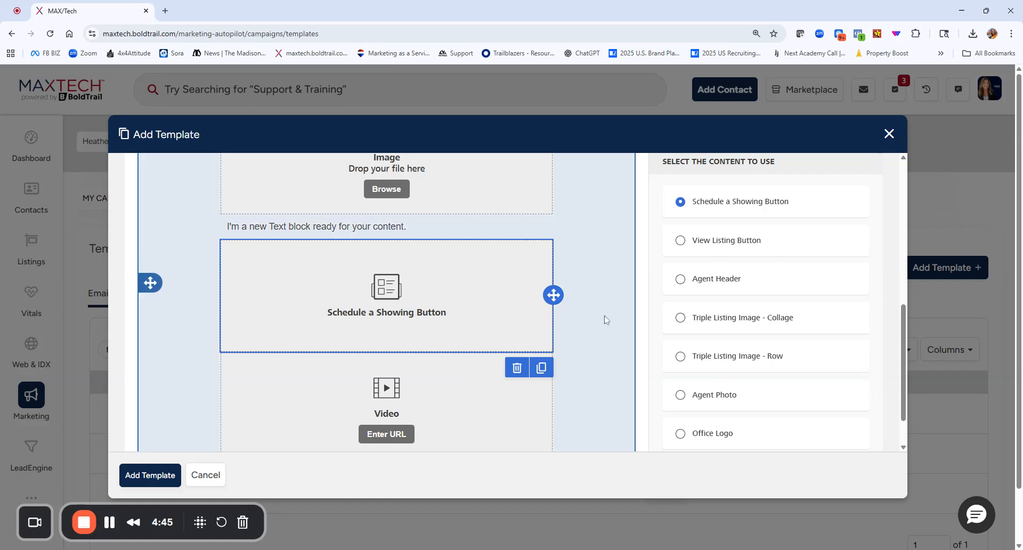
Delete the Schedule a Showing Button dynamic content block from the new template.
{"action": "left_click", "coordinate": [565, 318]}
{"action": "left_click", "coordinate": [484, 318]}
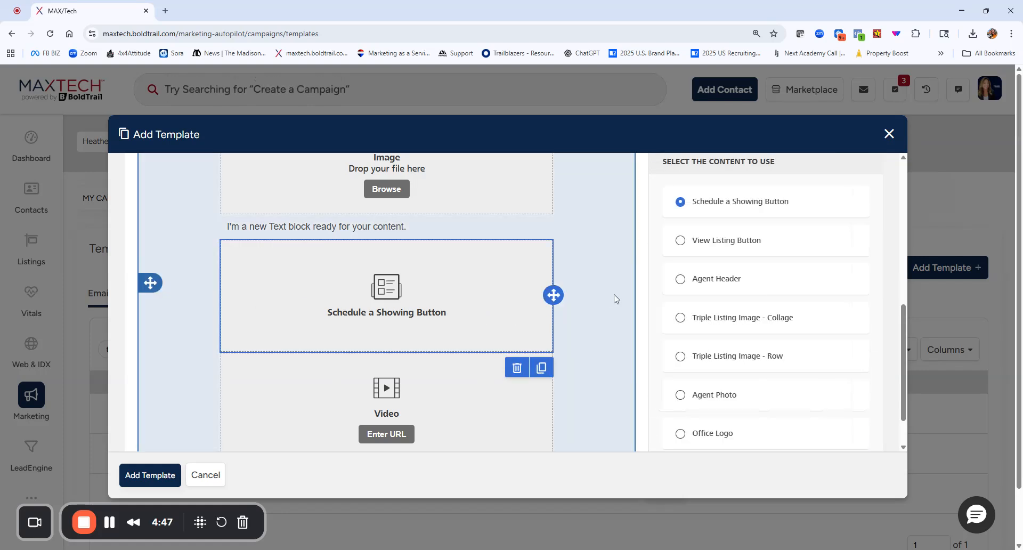
{"action": "left_click", "coordinate": [597, 287]}
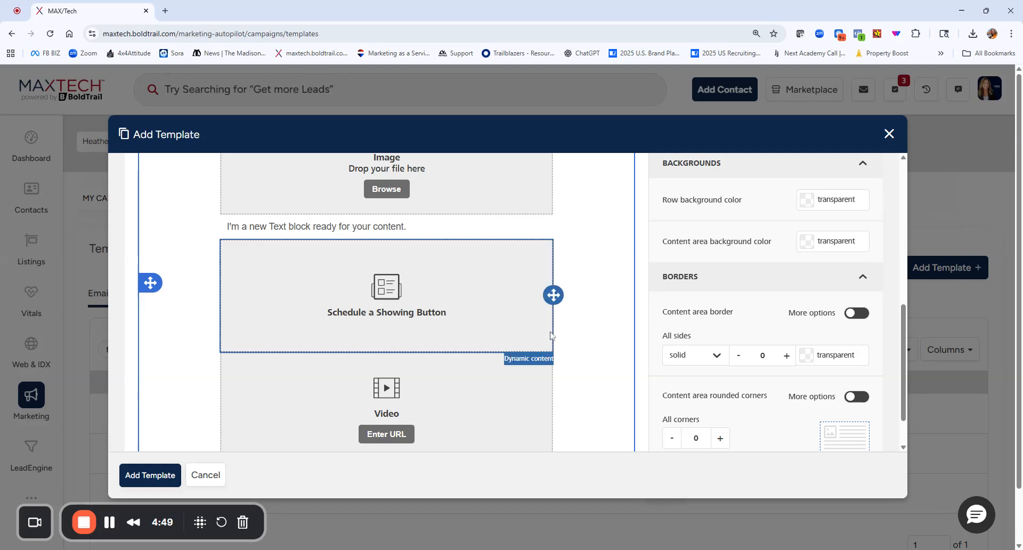
{"action": "left_click", "coordinate": [507, 335]}
{"action": "left_click", "coordinate": [520, 373]}
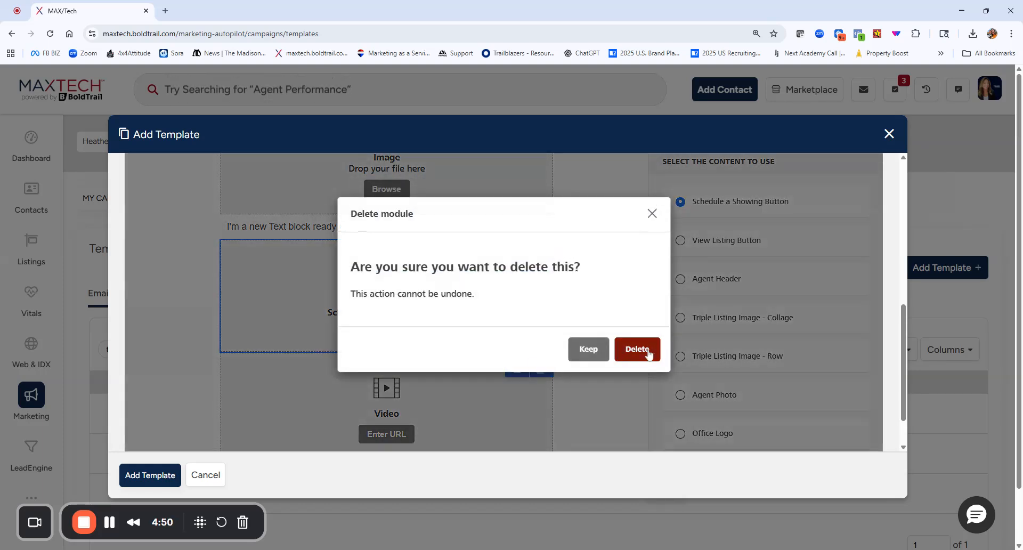
{"action": "left_click", "coordinate": [648, 354]}
Move the video block above the text block, and return the text block to its place above the video.
{"action": "scroll", "coordinate": [696, 299], "scroll_direction": "up", "scroll_amount": 3}
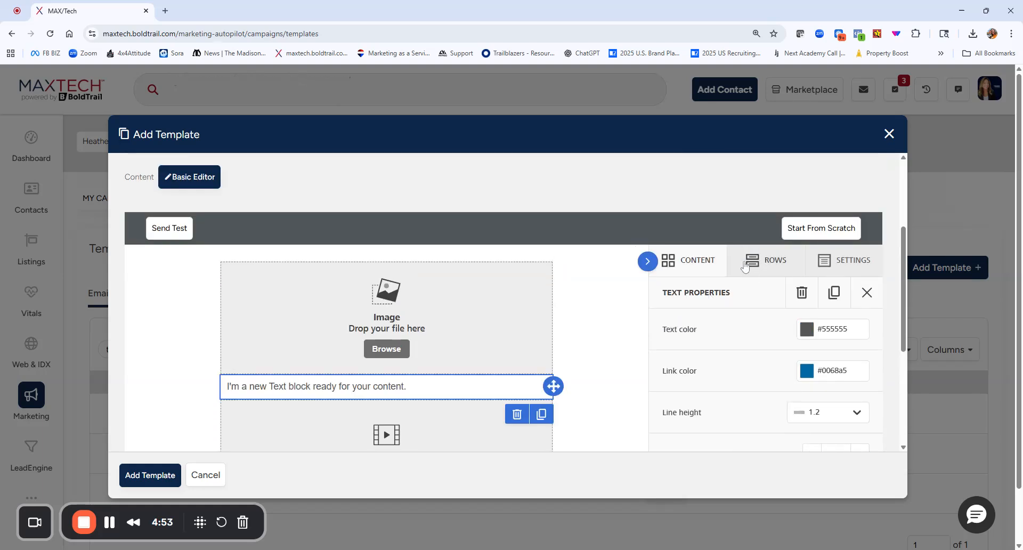
{"action": "left_click", "coordinate": [679, 264]}
{"action": "scroll", "coordinate": [568, 364], "scroll_direction": "down", "scroll_amount": 4}
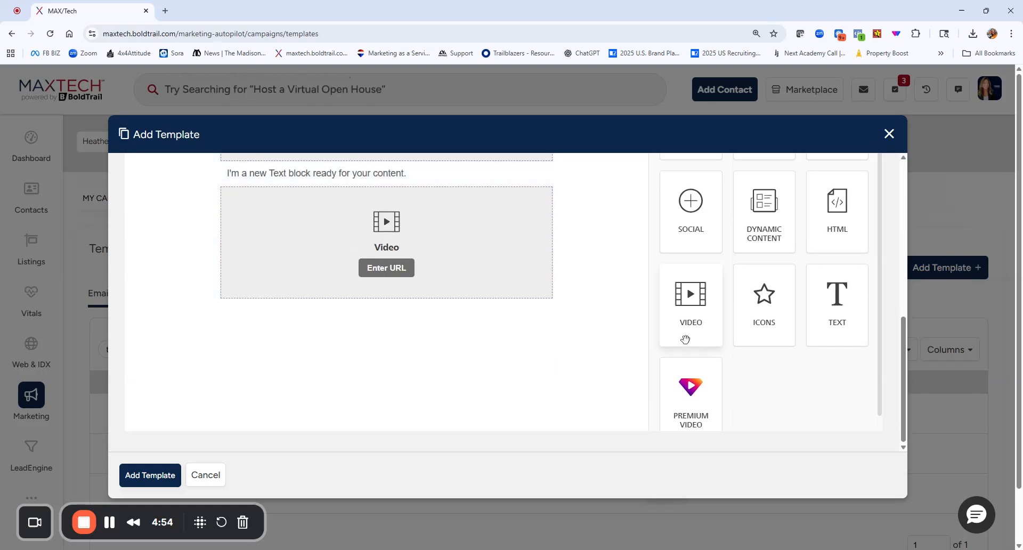
{"action": "scroll", "coordinate": [685, 340], "scroll_direction": "up", "scroll_amount": 2}
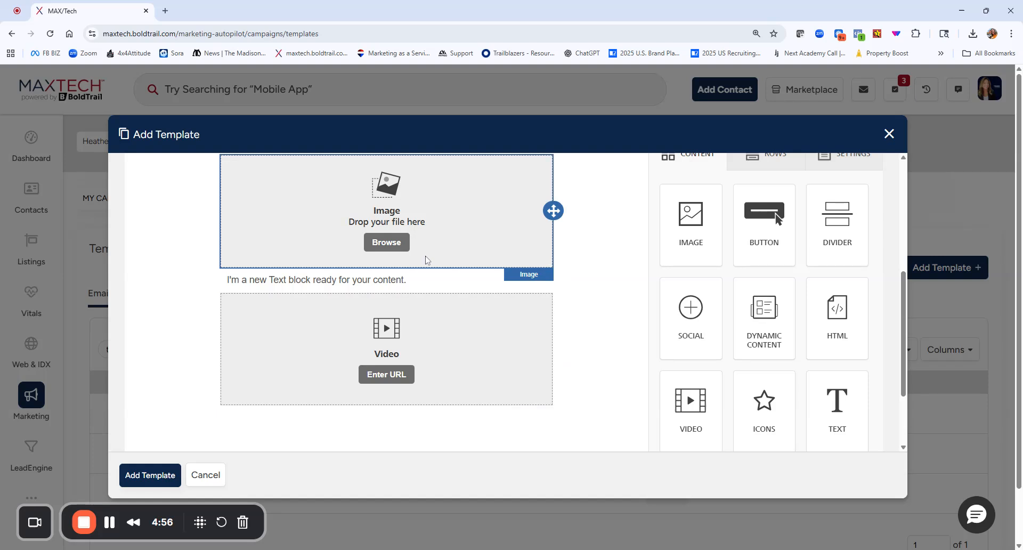
{"action": "left_click_drag", "start_coordinate": [553, 348], "coordinate": [534, 276]}
{"action": "left_click_drag", "start_coordinate": [554, 392], "coordinate": [538, 278]}
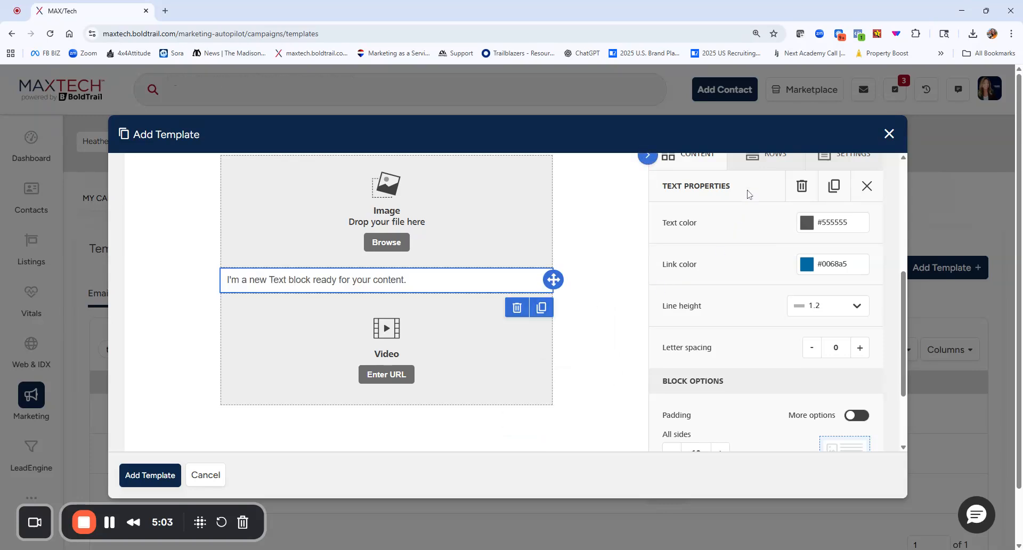
Add an empty row with three equal columns below the video block.
{"action": "left_click", "coordinate": [766, 157]}
{"action": "scroll", "coordinate": [758, 331], "scroll_direction": "down", "scroll_amount": 5}
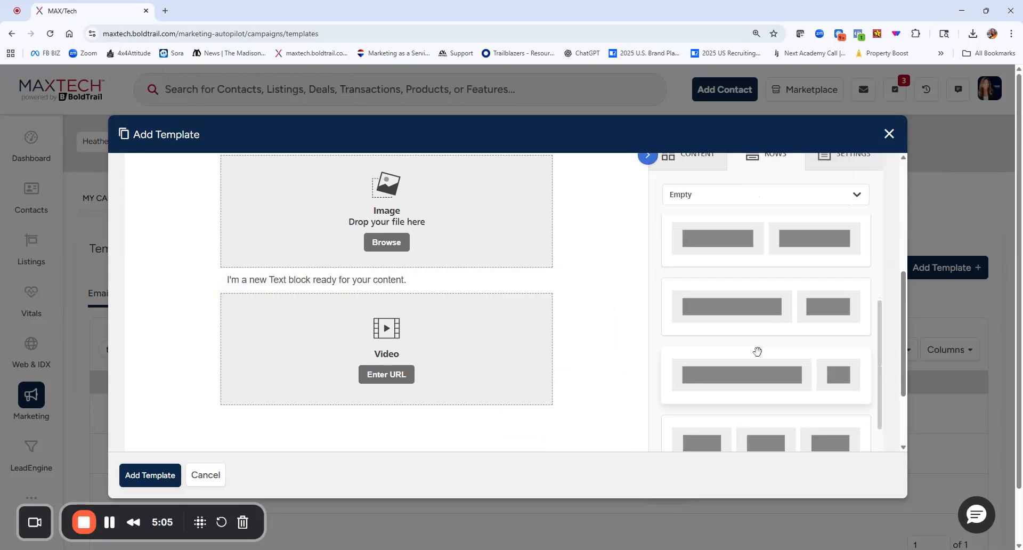
{"action": "scroll", "coordinate": [707, 297], "scroll_direction": "down", "scroll_amount": 4}
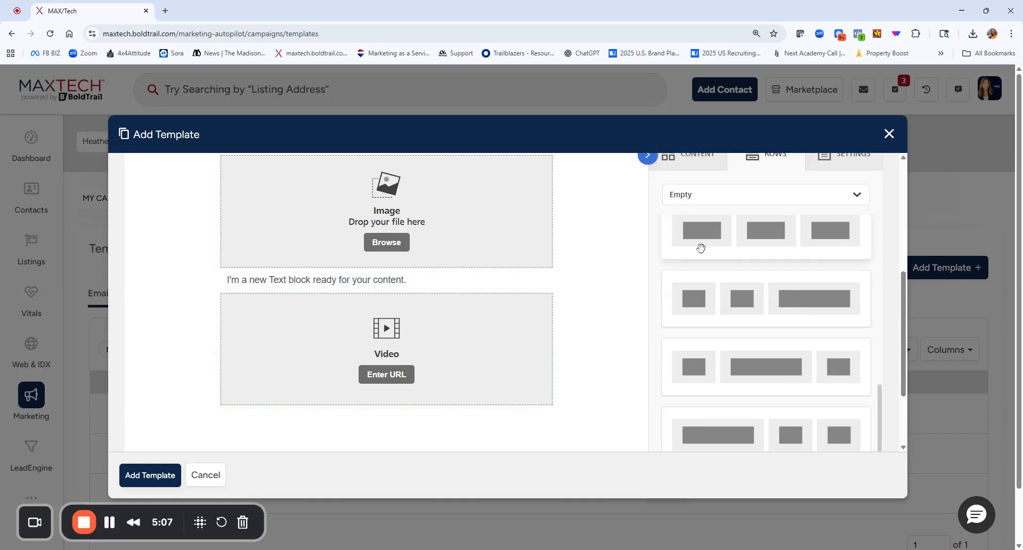
{"action": "left_click_drag", "start_coordinate": [717, 240], "coordinate": [385, 297]}
{"action": "scroll", "coordinate": [589, 342], "scroll_direction": "down", "scroll_amount": 3}
{"action": "mouse_move", "coordinate": [549, 242]}
{"action": "left_mouse_down"}
{"action": "mouse_move", "coordinate": [555, 271]}
{"action": "mouse_move", "coordinate": [521, 350]}
{"action": "mouse_move", "coordinate": [406, 352]}
{"action": "mouse_move", "coordinate": [339, 373]}
{"action": "mouse_move", "coordinate": [455, 352]}
{"action": "mouse_move", "coordinate": [373, 356]}
{"action": "mouse_move", "coordinate": [366, 369]}
{"action": "mouse_move", "coordinate": [371, 296]}
{"action": "mouse_move", "coordinate": [378, 367]}
{"action": "mouse_move", "coordinate": [580, 303]}
{"action": "mouse_move", "coordinate": [519, 237]}
{"action": "mouse_move", "coordinate": [418, 198]}
{"action": "mouse_move", "coordinate": [630, 240]}
{"action": "left_mouse_up"}
{"action": "scroll", "coordinate": [632, 240], "scroll_direction": "up", "scroll_amount": 6}
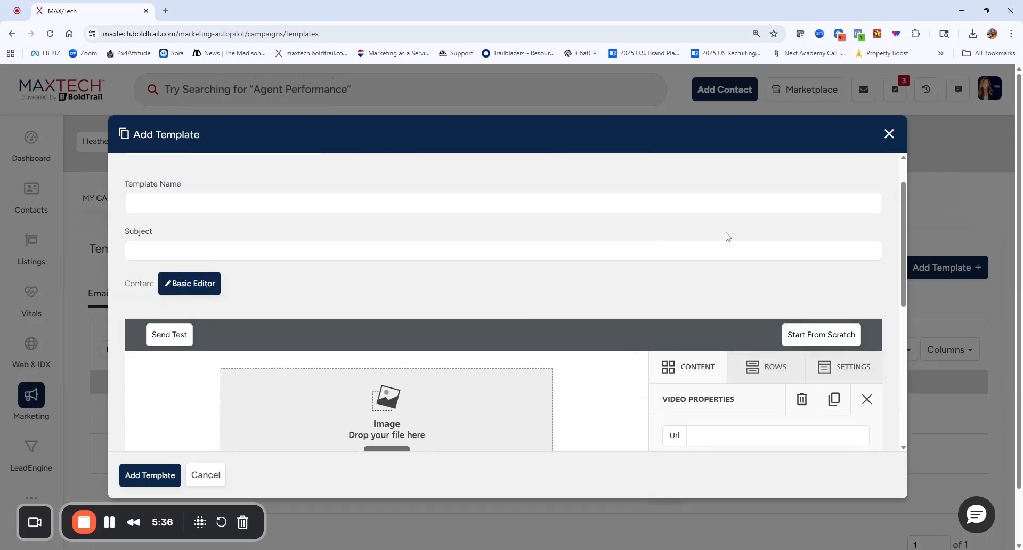
Add four single-column rows between the video block and the three-column row.
{"action": "left_click", "coordinate": [772, 366]}
{"action": "scroll", "coordinate": [589, 355], "scroll_direction": "down", "scroll_amount": 5}
{"action": "left_click_drag", "start_coordinate": [756, 184], "coordinate": [457, 233]}
{"action": "left_click_drag", "start_coordinate": [709, 184], "coordinate": [370, 268]}
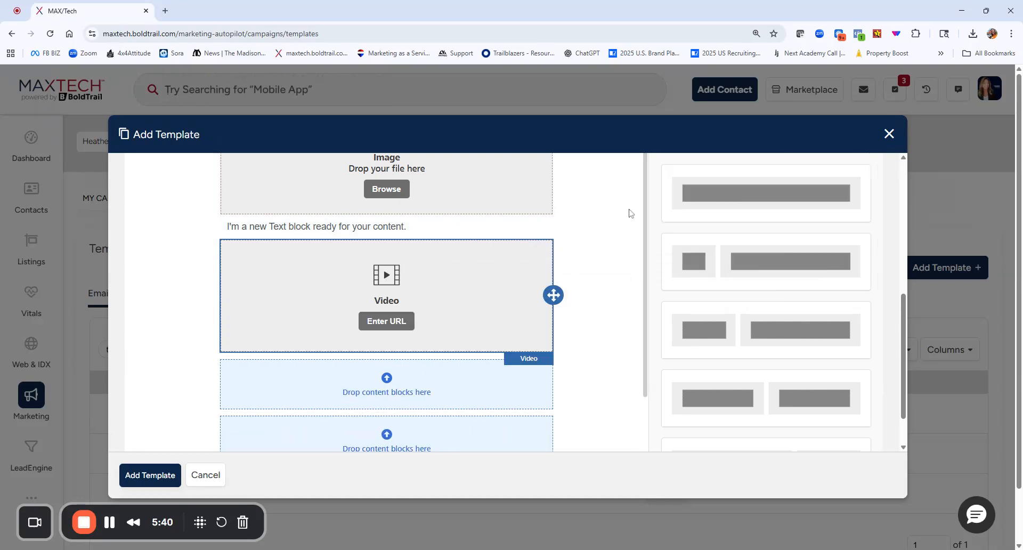
{"action": "left_click_drag", "start_coordinate": [783, 178], "coordinate": [505, 326]}
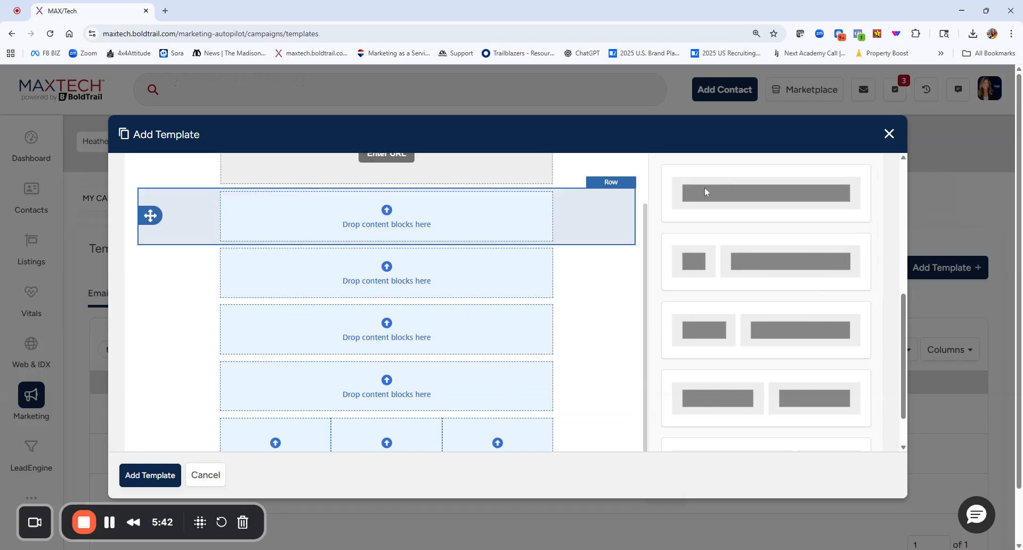
Insert a row with two equal columns between the video block and the single-column rows.
{"action": "scroll", "coordinate": [551, 365], "scroll_direction": "down", "scroll_amount": 1}
{"action": "scroll", "coordinate": [770, 339], "scroll_direction": "down", "scroll_amount": 3}
{"action": "scroll", "coordinate": [771, 357], "scroll_direction": "up", "scroll_amount": 3}
{"action": "scroll", "coordinate": [469, 294], "scroll_direction": "up", "scroll_amount": 3}
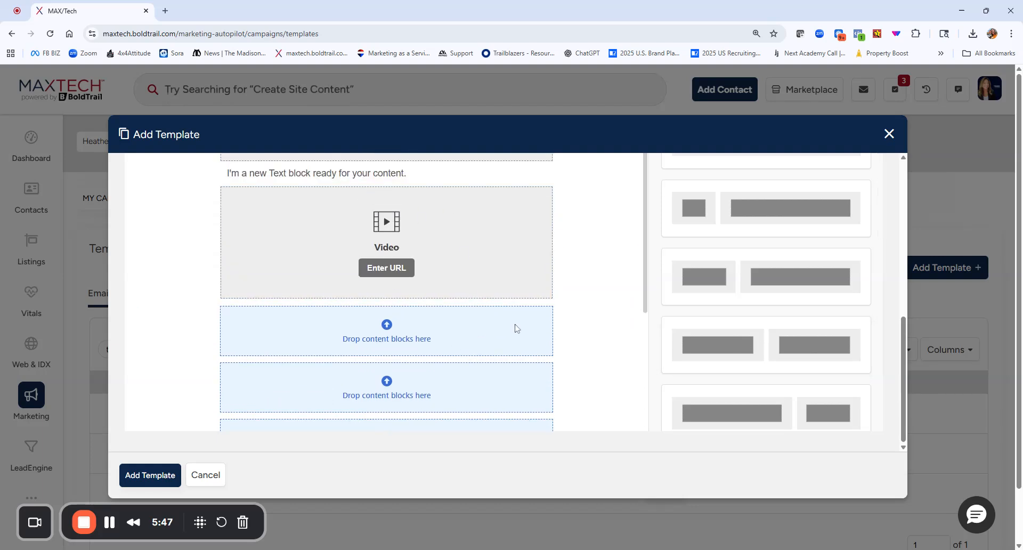
{"action": "left_click_drag", "start_coordinate": [740, 347], "coordinate": [393, 334]}
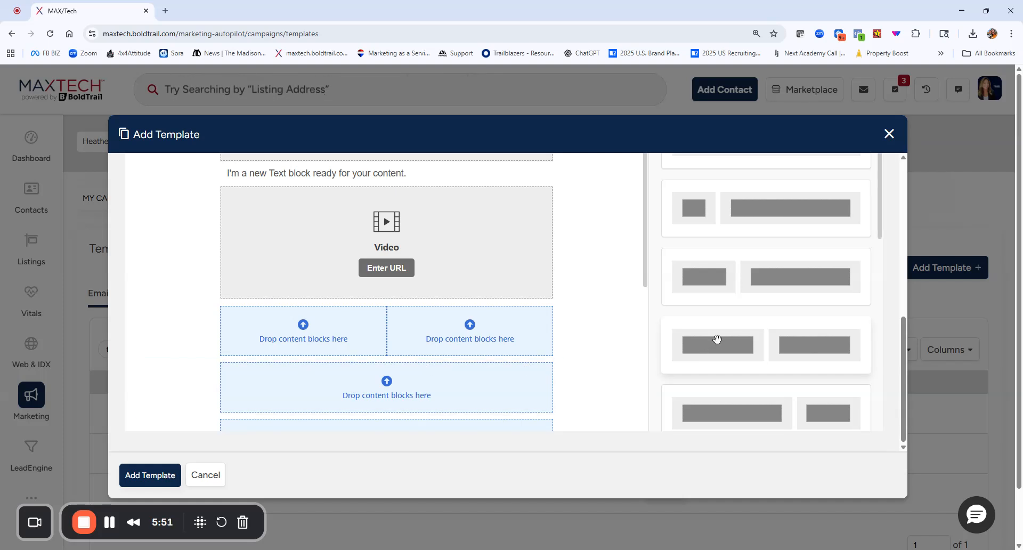
Move the two-column row to the beginning of the template, above the image block.
{"action": "scroll", "coordinate": [737, 248], "scroll_direction": "down", "scroll_amount": 3}
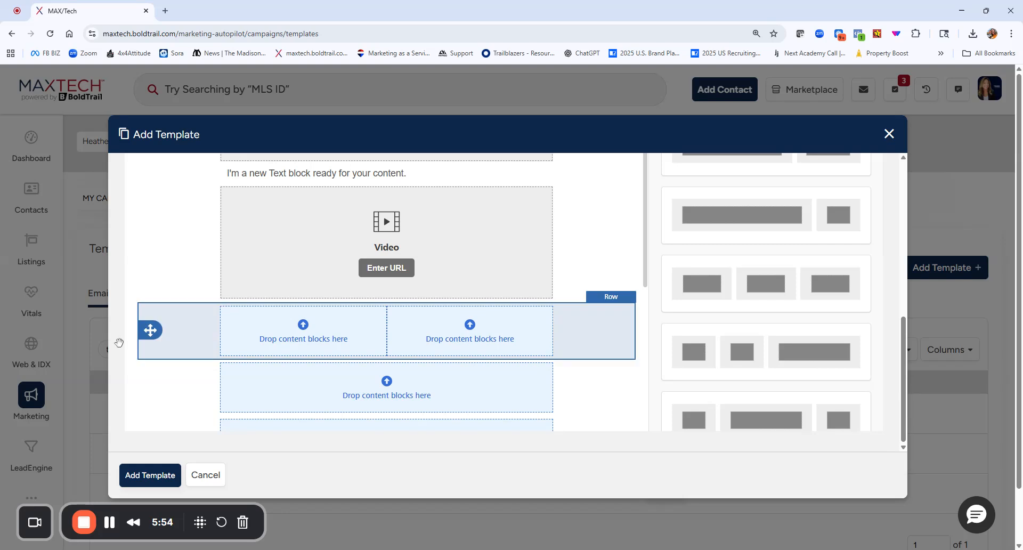
{"action": "left_click_drag", "start_coordinate": [151, 331], "coordinate": [458, 224]}
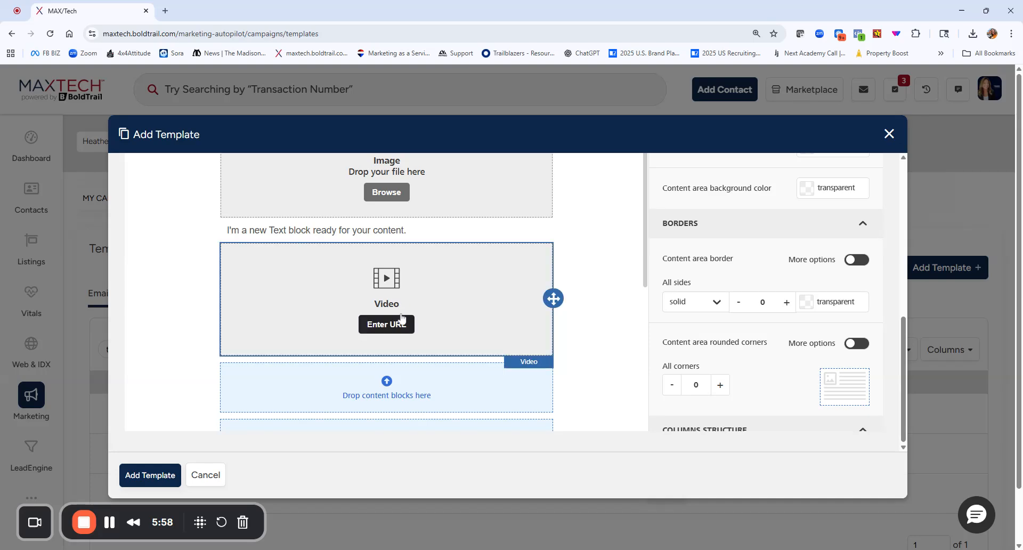
{"action": "scroll", "coordinate": [400, 320], "scroll_direction": "up", "scroll_amount": 5}
{"action": "scroll", "coordinate": [407, 391], "scroll_direction": "down", "scroll_amount": 6}
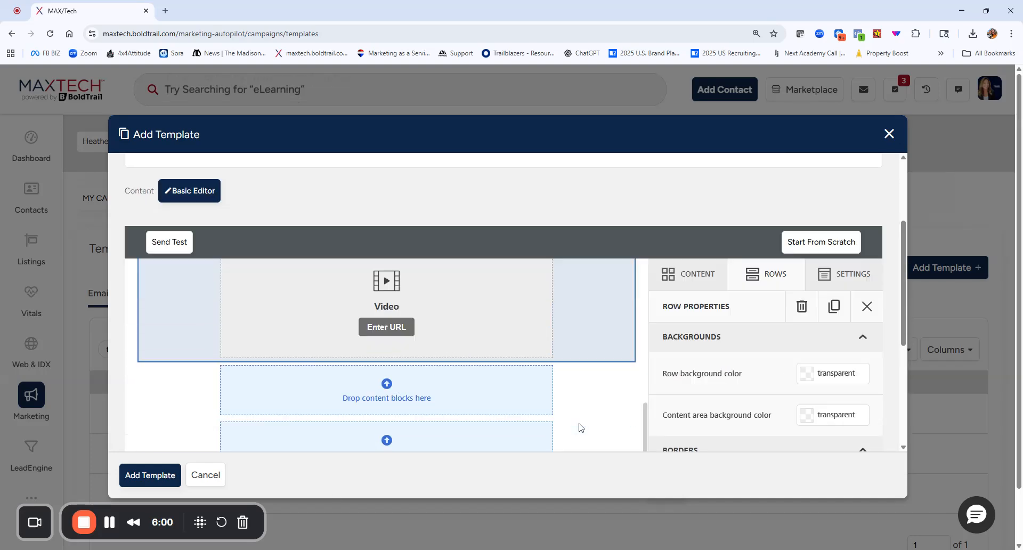
{"action": "scroll", "coordinate": [391, 273], "scroll_direction": "up", "scroll_amount": 2}
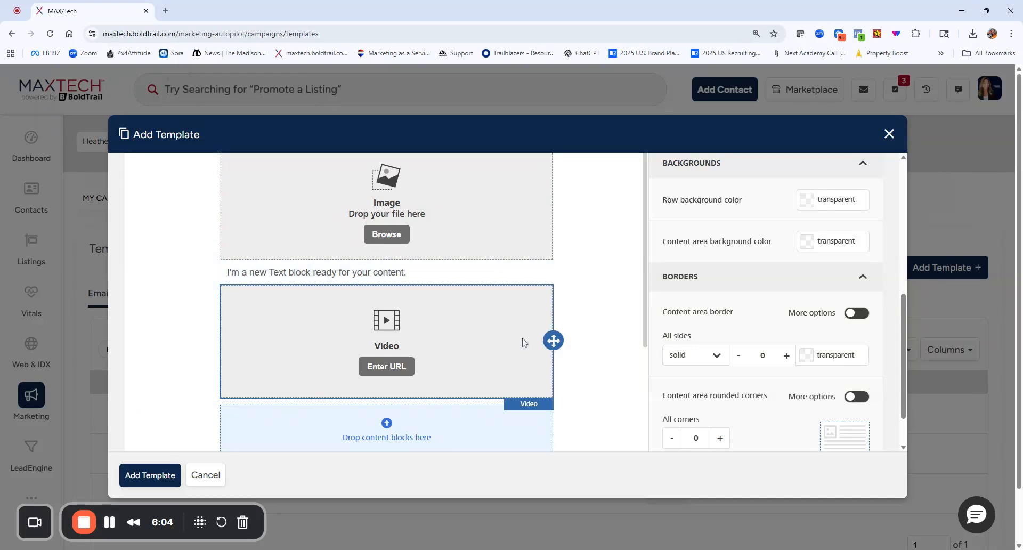
{"action": "scroll", "coordinate": [533, 336], "scroll_direction": "up", "scroll_amount": 5}
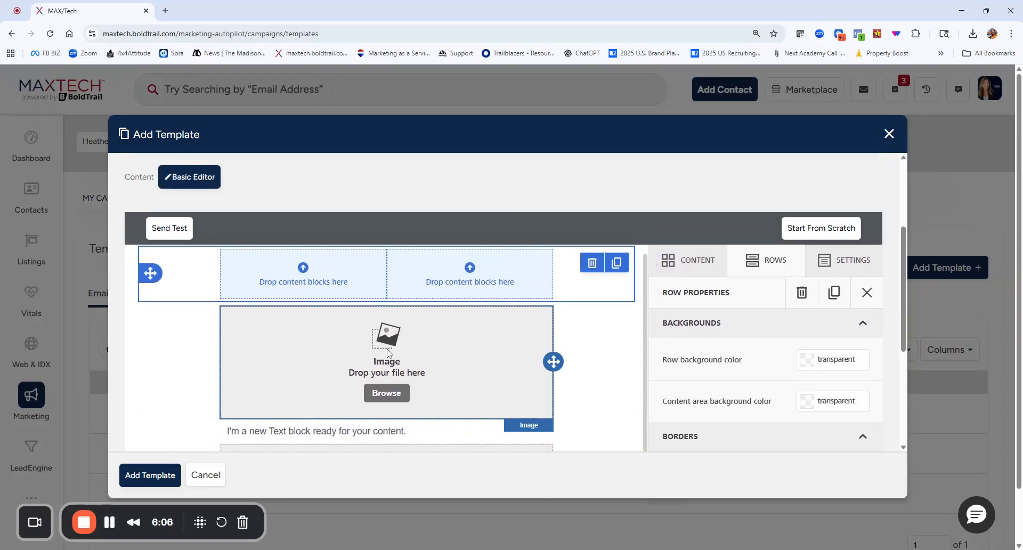
Add two more single-column rows below the video block.
{"action": "left_click", "coordinate": [734, 266]}
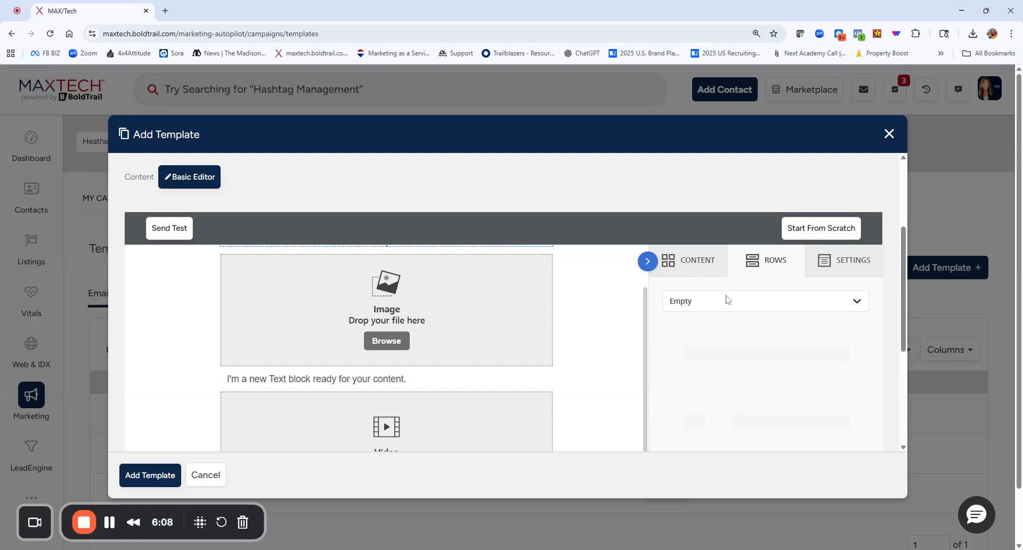
{"action": "scroll", "coordinate": [719, 382], "scroll_direction": "up", "scroll_amount": 3}
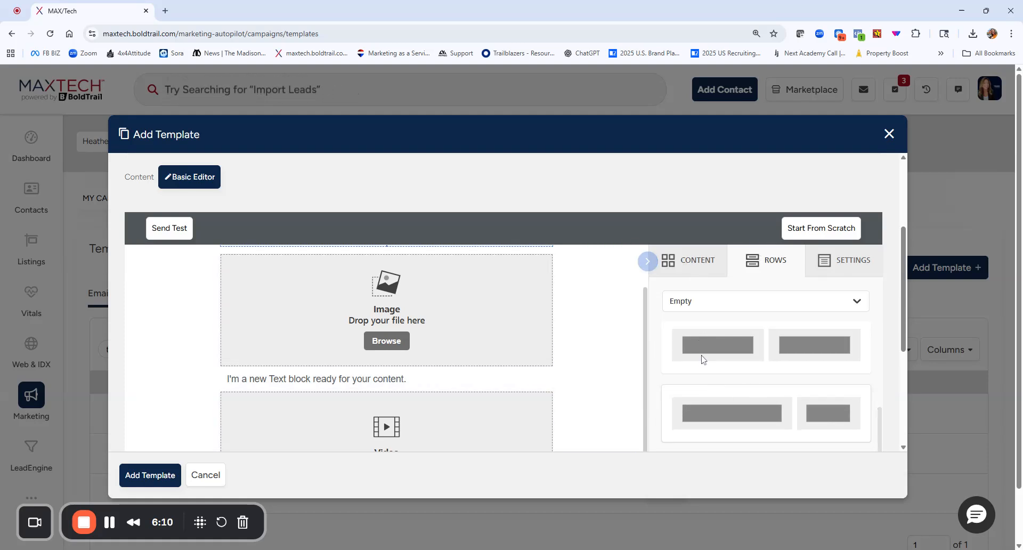
{"action": "left_click_drag", "start_coordinate": [747, 361], "coordinate": [413, 409]}
{"action": "left_click_drag", "start_coordinate": [716, 355], "coordinate": [479, 390]}
Delete one of the empty single-column rows below the video block.
{"action": "scroll", "coordinate": [672, 375], "scroll_direction": "down", "scroll_amount": 5}
{"action": "scroll", "coordinate": [432, 411], "scroll_direction": "down", "scroll_amount": 5}
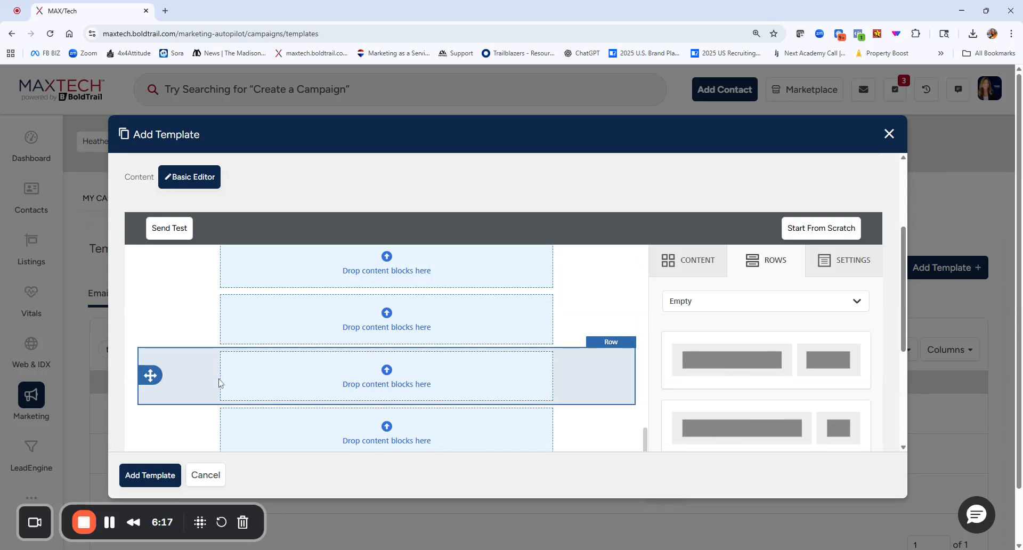
{"action": "left_click", "coordinate": [568, 376]}
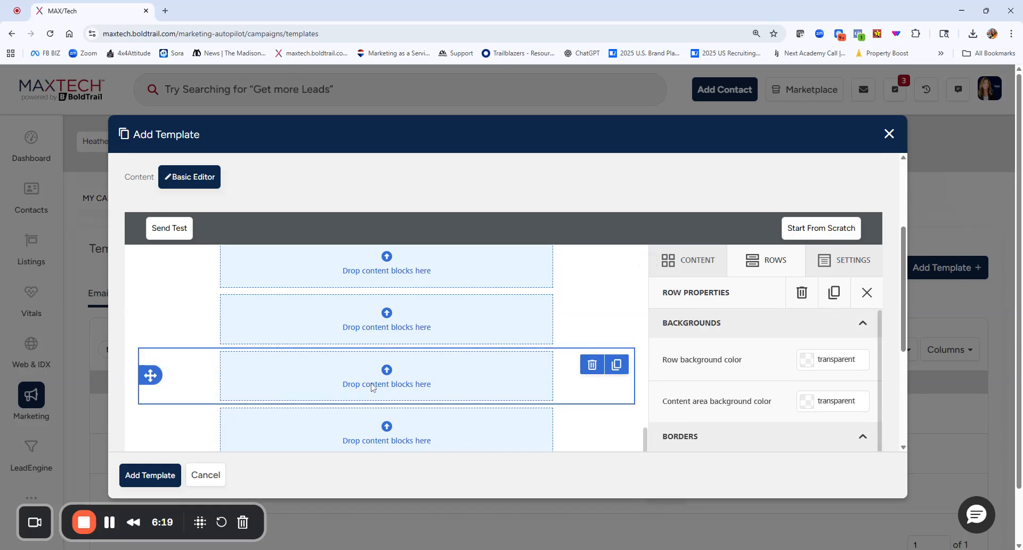
{"action": "left_click", "coordinate": [592, 365]}
{"action": "scroll", "coordinate": [708, 386], "scroll_direction": "down", "scroll_amount": 4}
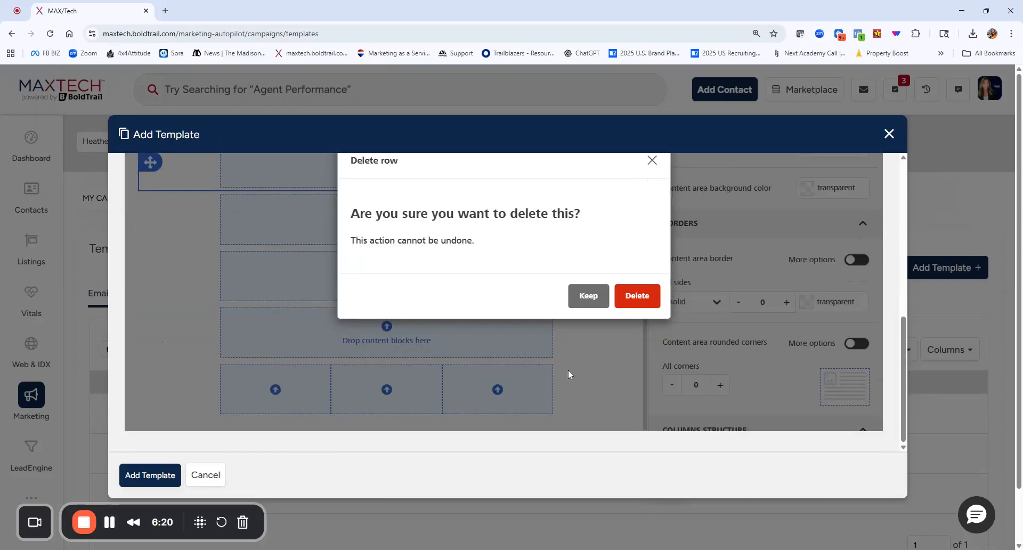
{"action": "left_click", "coordinate": [629, 298]}
Set the row background color of the third single-column row below the video to #000e35.
{"action": "scroll", "coordinate": [605, 354], "scroll_direction": "up", "scroll_amount": 4}
{"action": "left_click", "coordinate": [591, 390]}
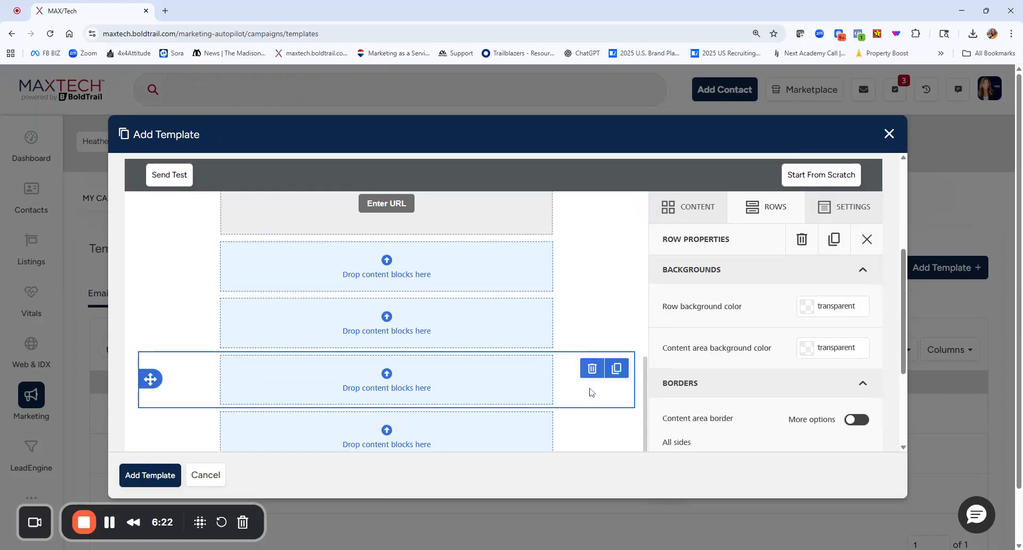
{"action": "left_click", "coordinate": [805, 307]}
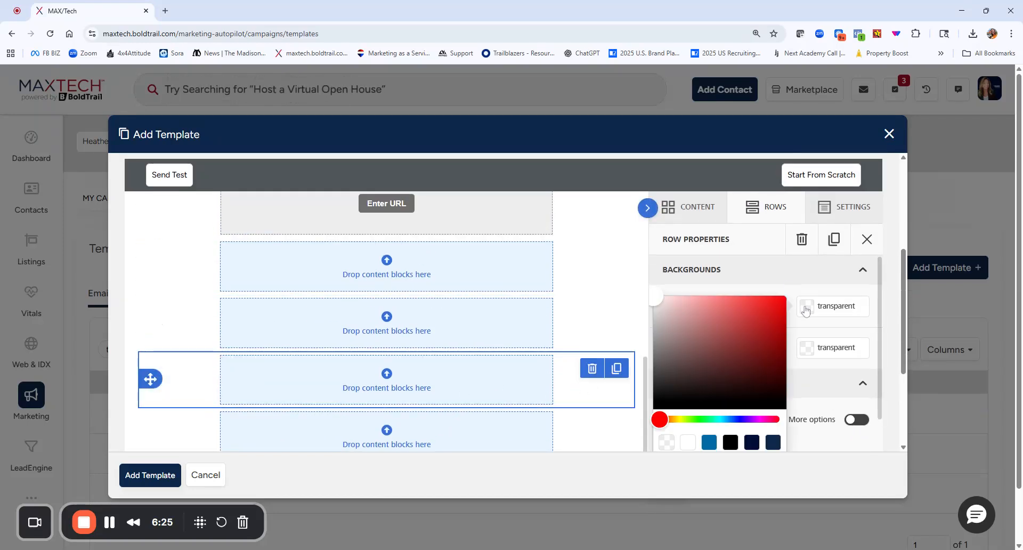
{"action": "left_click", "coordinate": [751, 443]}
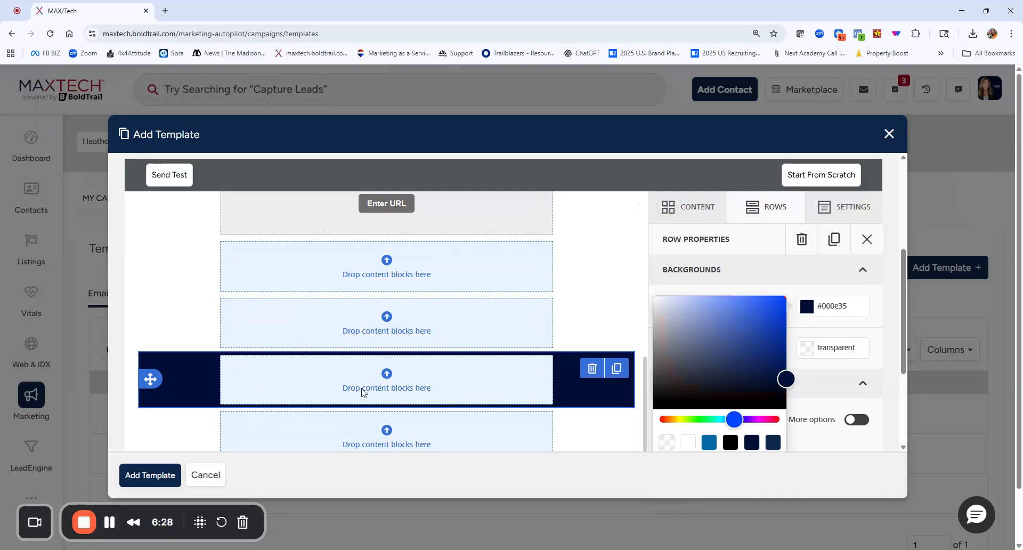
{"action": "left_click", "coordinate": [600, 324]}
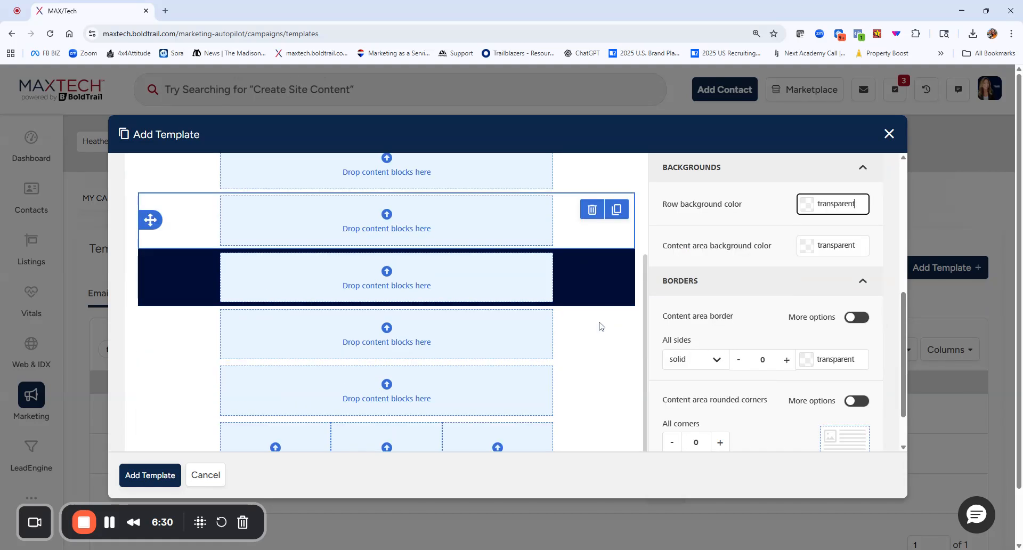
Look over the available content blocks and the template's layout.
{"action": "scroll", "coordinate": [597, 357], "scroll_direction": "up", "scroll_amount": 4}
{"action": "scroll", "coordinate": [744, 251], "scroll_direction": "up", "scroll_amount": 6}
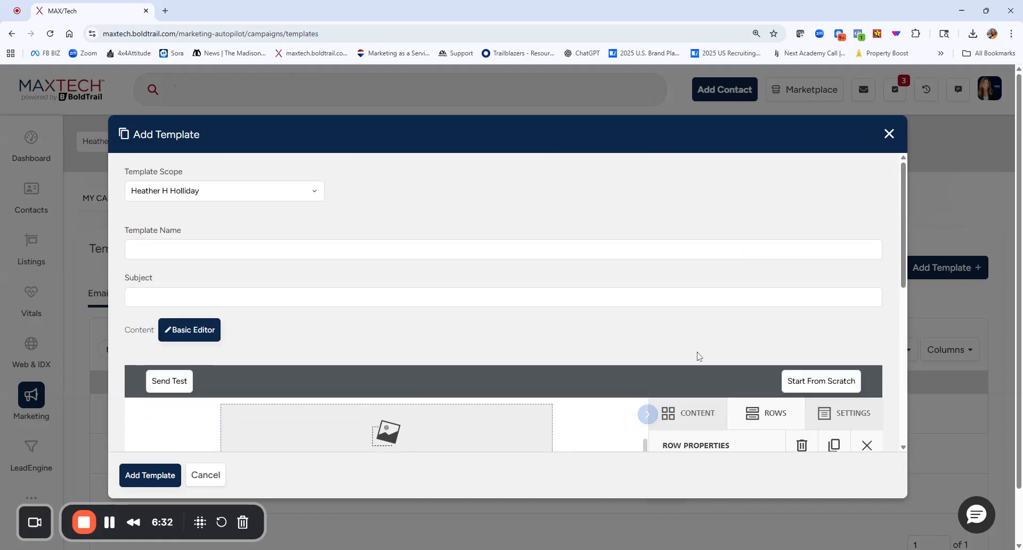
{"action": "left_click", "coordinate": [682, 419]}
{"action": "scroll", "coordinate": [721, 353], "scroll_direction": "down", "scroll_amount": 3}
{"action": "scroll", "coordinate": [721, 353], "scroll_direction": "down", "scroll_amount": 2}
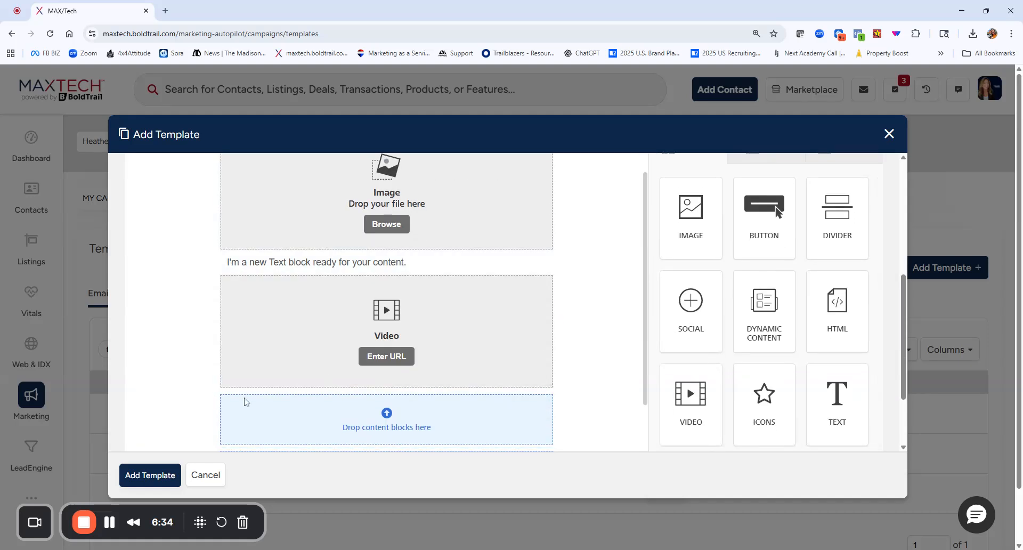
{"action": "scroll", "coordinate": [597, 372], "scroll_direction": "up", "scroll_amount": 1}
{"action": "scroll", "coordinate": [775, 348], "scroll_direction": "up", "scroll_amount": 5}
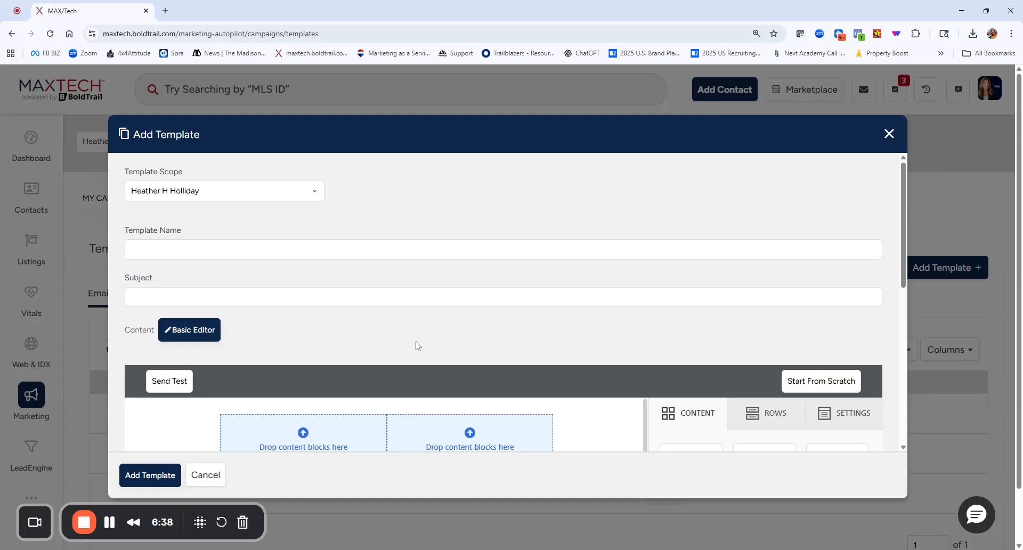
{"action": "scroll", "coordinate": [757, 261], "scroll_direction": "down", "scroll_amount": 3}
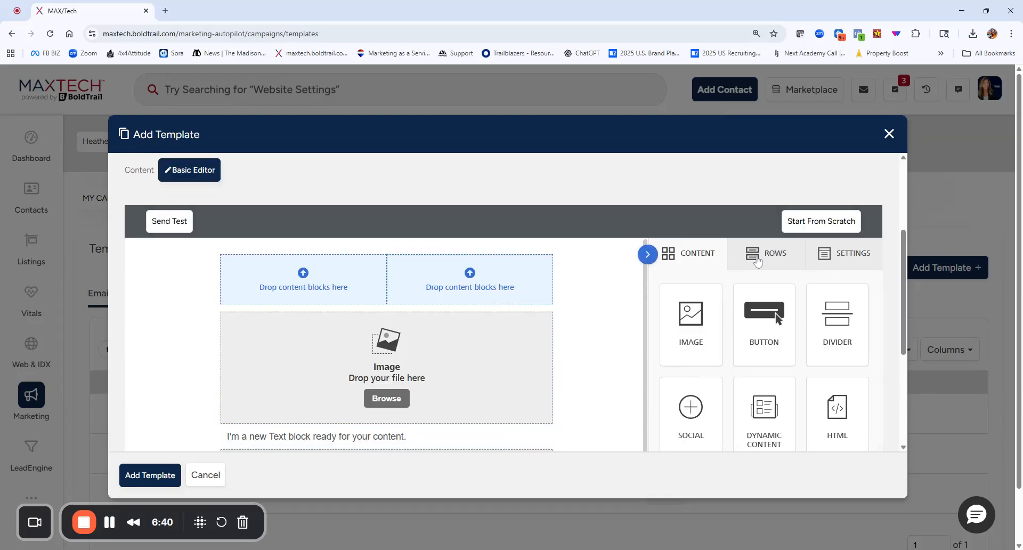
Set the link color in the template's design settings to #0043ff.
{"action": "left_click", "coordinate": [757, 261]}
{"action": "left_click", "coordinate": [842, 255]}
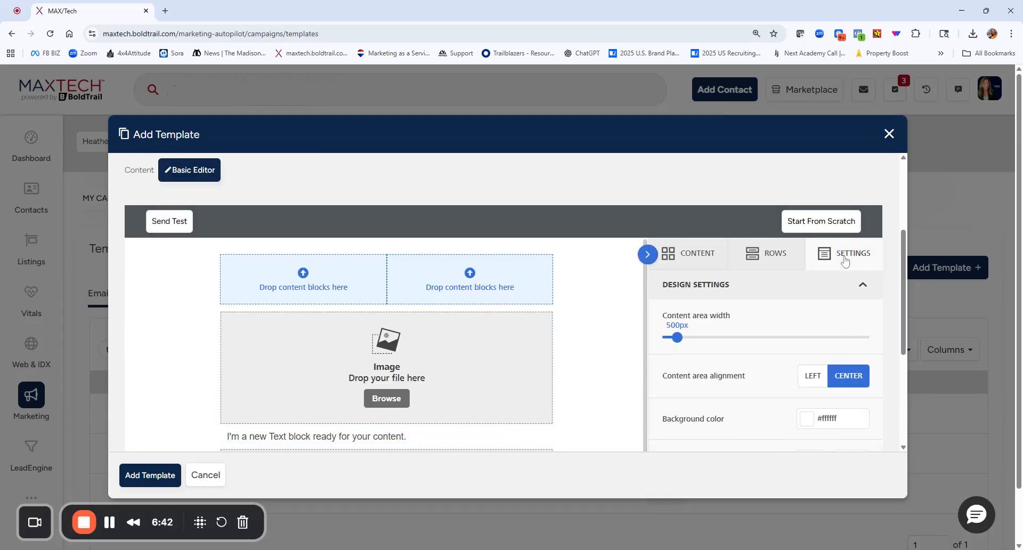
{"action": "scroll", "coordinate": [730, 344], "scroll_direction": "down", "scroll_amount": 3}
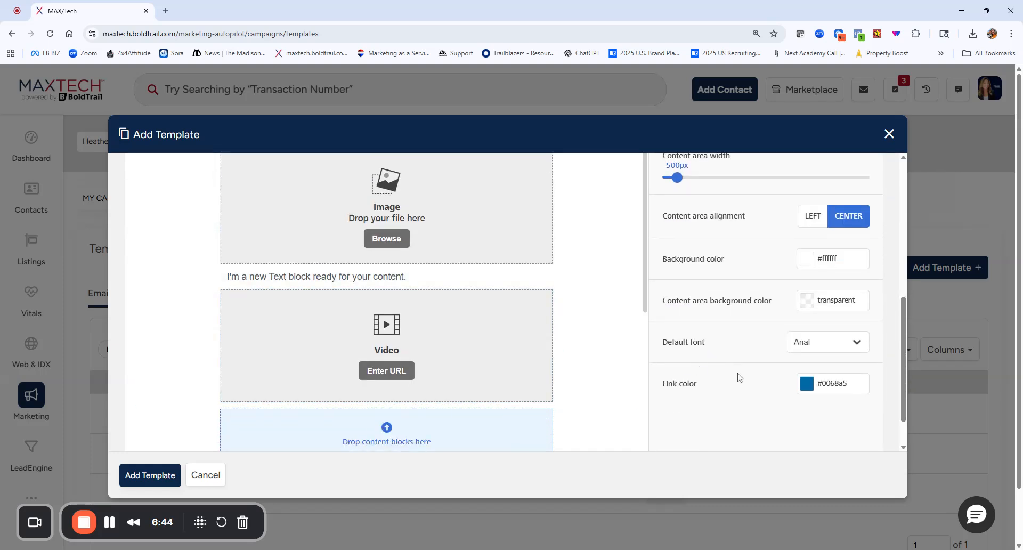
{"action": "left_click", "coordinate": [806, 384]}
{"action": "scroll", "coordinate": [795, 429], "scroll_direction": "down", "scroll_amount": 1}
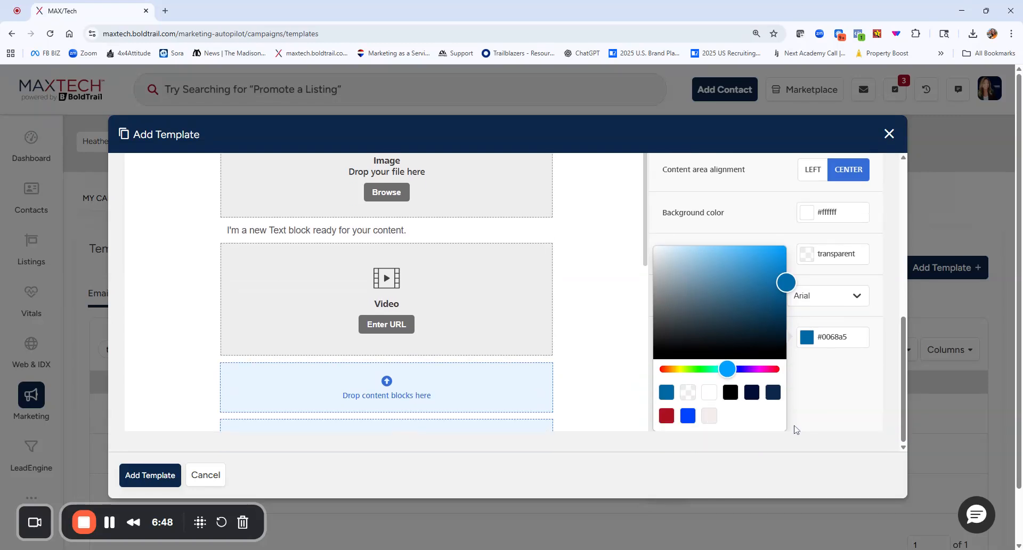
{"action": "left_click", "coordinate": [687, 417]}
{"action": "left_click", "coordinate": [883, 292]}
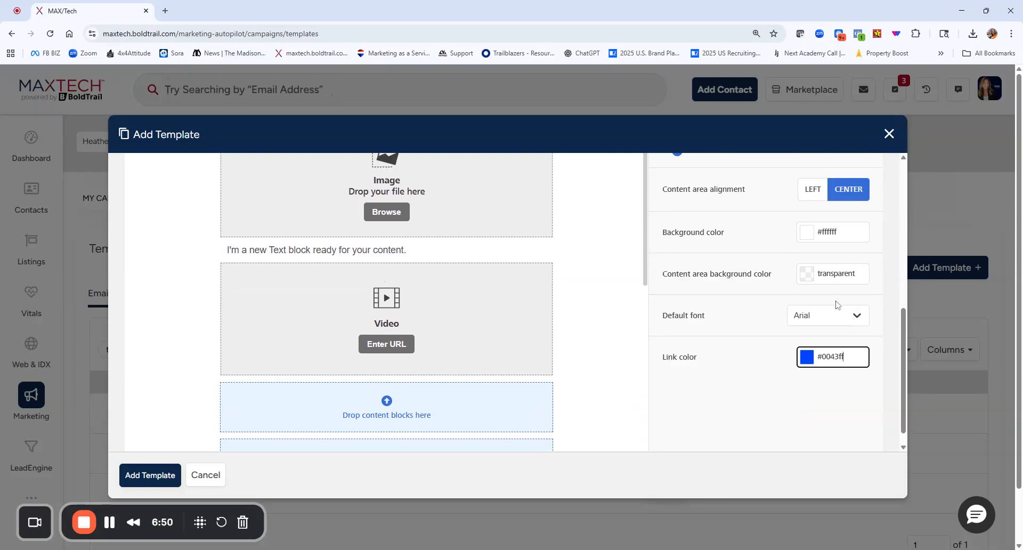
Set the template's default font to Lato.
{"action": "left_click", "coordinate": [842, 315]}
{"action": "scroll", "coordinate": [818, 397], "scroll_direction": "down", "scroll_amount": 2}
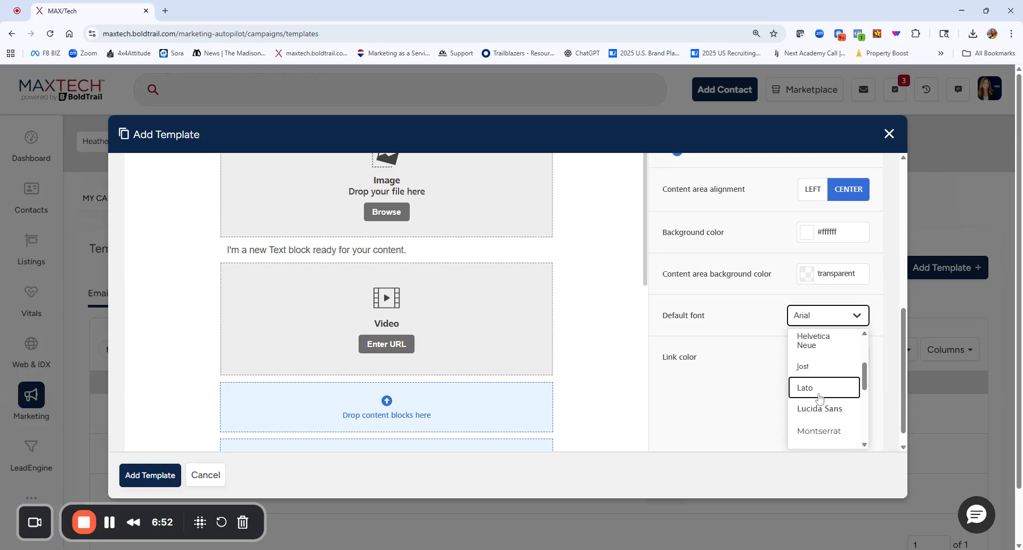
{"action": "left_click", "coordinate": [819, 397]}
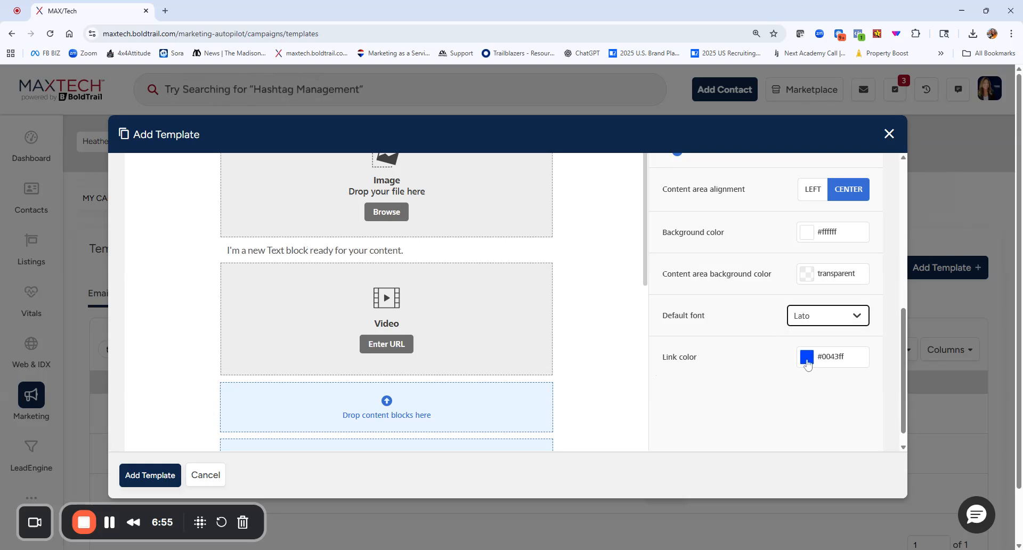
Set the overall background color of the template to dark navy.
{"action": "scroll", "coordinate": [642, 387], "scroll_direction": "up", "scroll_amount": 2}
{"action": "left_click", "coordinate": [806, 341]}
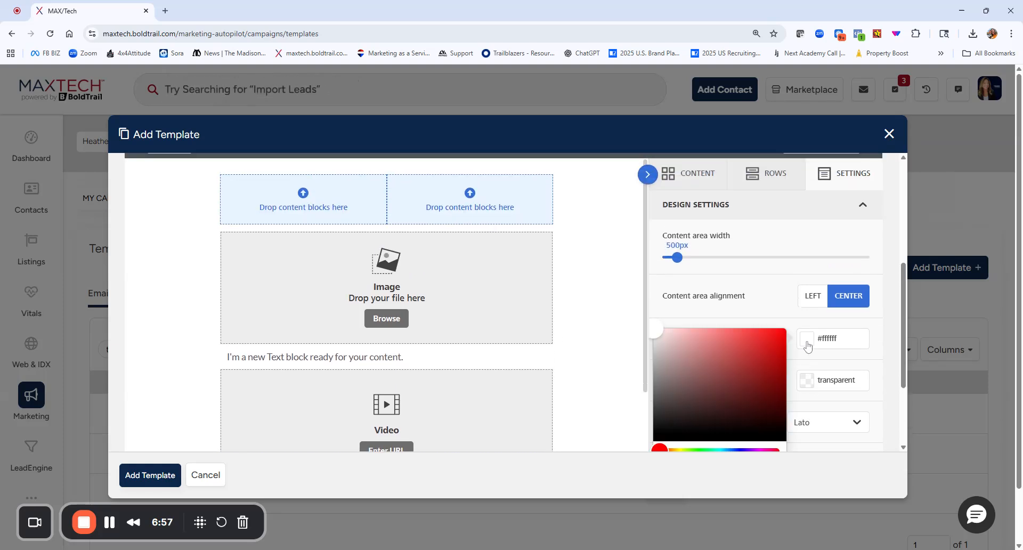
{"action": "scroll", "coordinate": [746, 384], "scroll_direction": "down", "scroll_amount": 2}
{"action": "left_click", "coordinate": [731, 369]}
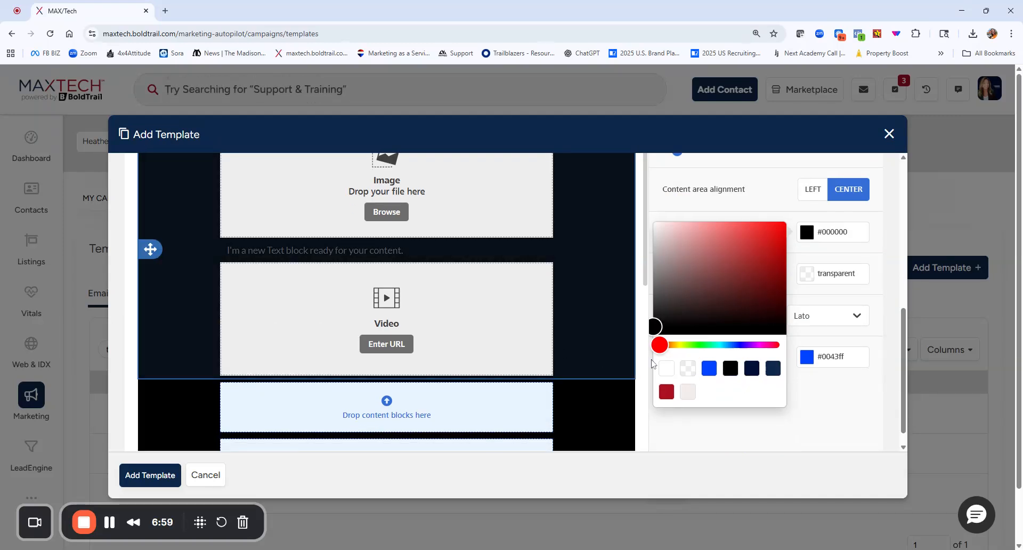
{"action": "left_click", "coordinate": [751, 369]}
{"action": "scroll", "coordinate": [693, 373], "scroll_direction": "up", "scroll_amount": 5}
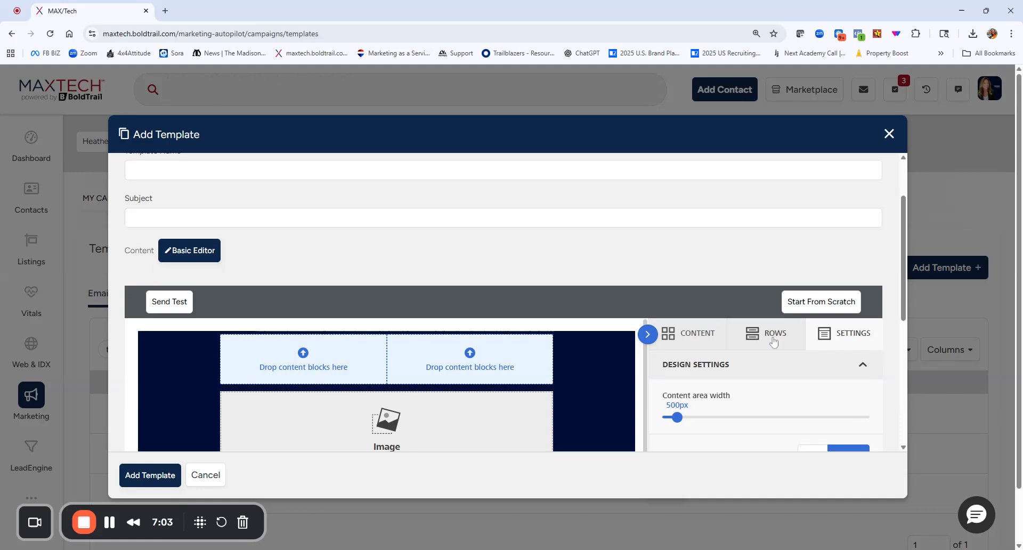
{"action": "scroll", "coordinate": [575, 368], "scroll_direction": "down", "scroll_amount": 2}
{"action": "scroll", "coordinate": [574, 368], "scroll_direction": "down", "scroll_amount": 2}
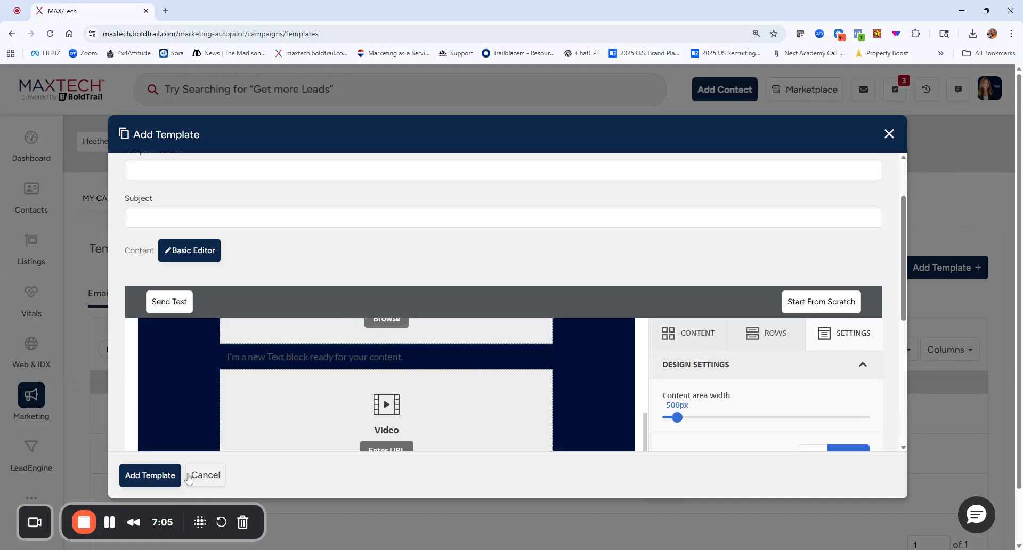
Cancel the new template without adding it to the template list.
{"action": "scroll", "coordinate": [376, 244], "scroll_direction": "up", "scroll_amount": 2}
{"action": "scroll", "coordinate": [503, 302], "scroll_direction": "down", "scroll_amount": 5}
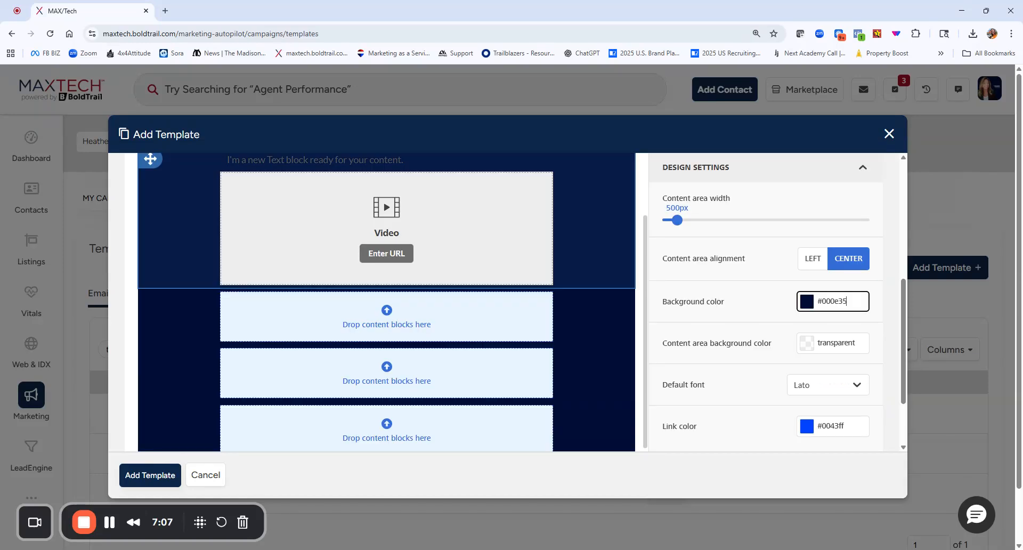
{"action": "scroll", "coordinate": [631, 261], "scroll_direction": "up", "scroll_amount": 5}
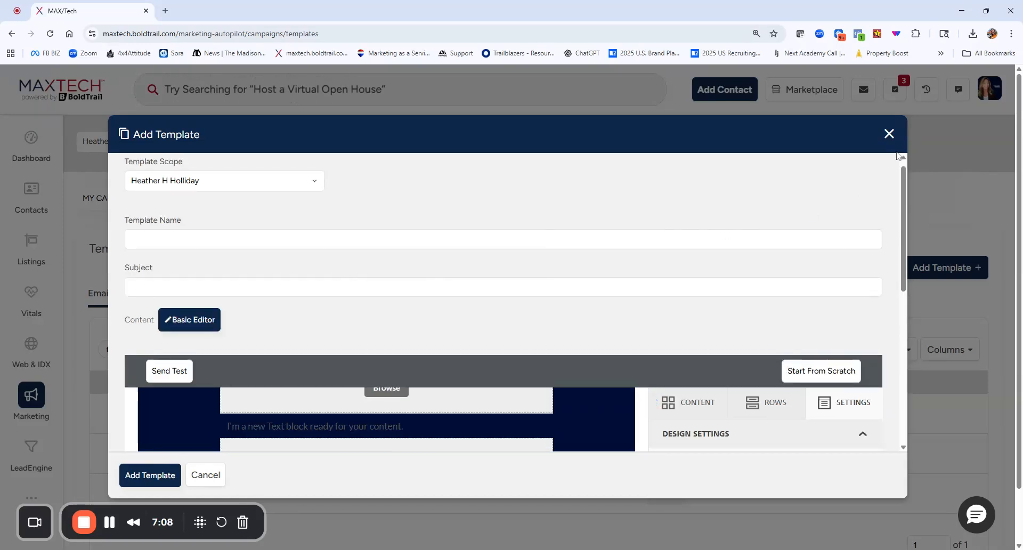
{"action": "left_click", "coordinate": [205, 474]}
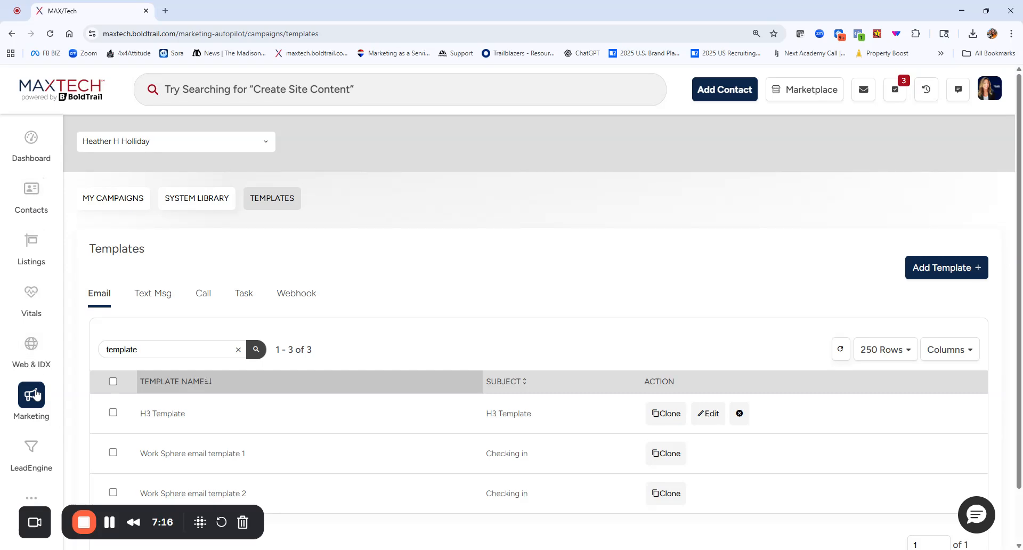
Go to Scheduled Mass Emails in the marketing tools and start scheduling a new email.
{"action": "left_click", "coordinate": [34, 395]}
{"action": "scroll", "coordinate": [483, 352], "scroll_direction": "down", "scroll_amount": 4}
{"action": "scroll", "coordinate": [483, 351], "scroll_direction": "down", "scroll_amount": 3}
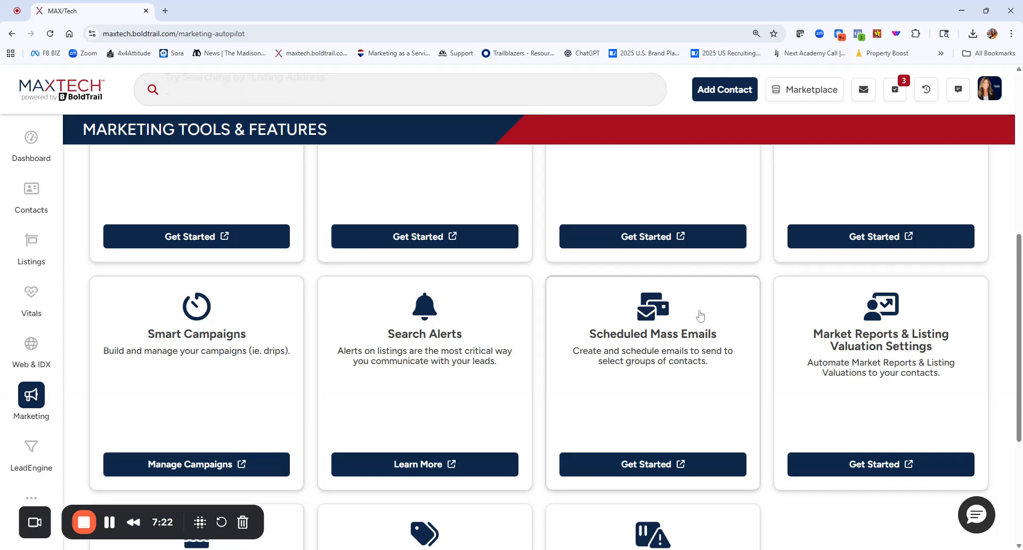
{"action": "left_click", "coordinate": [642, 464]}
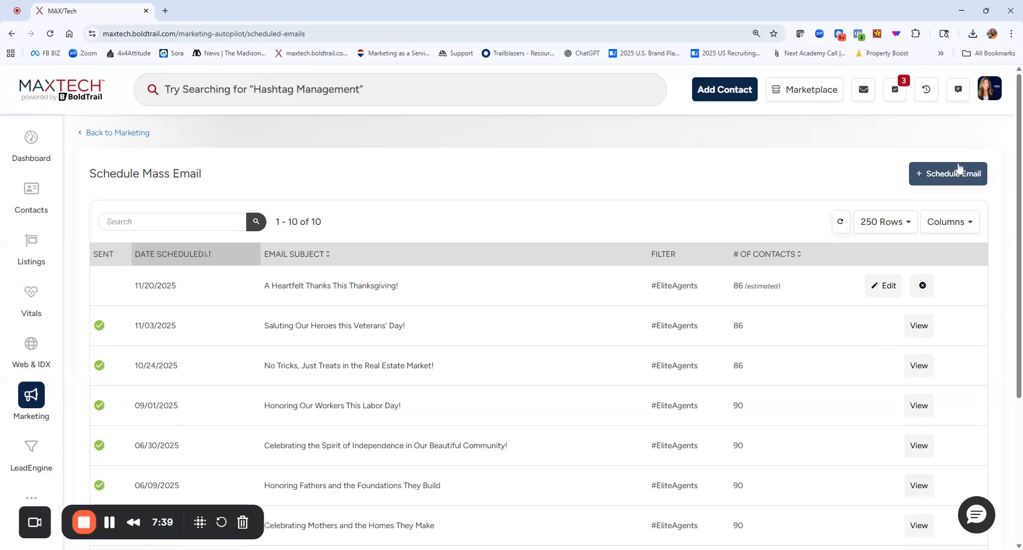
{"action": "left_click", "coordinate": [945, 175]}
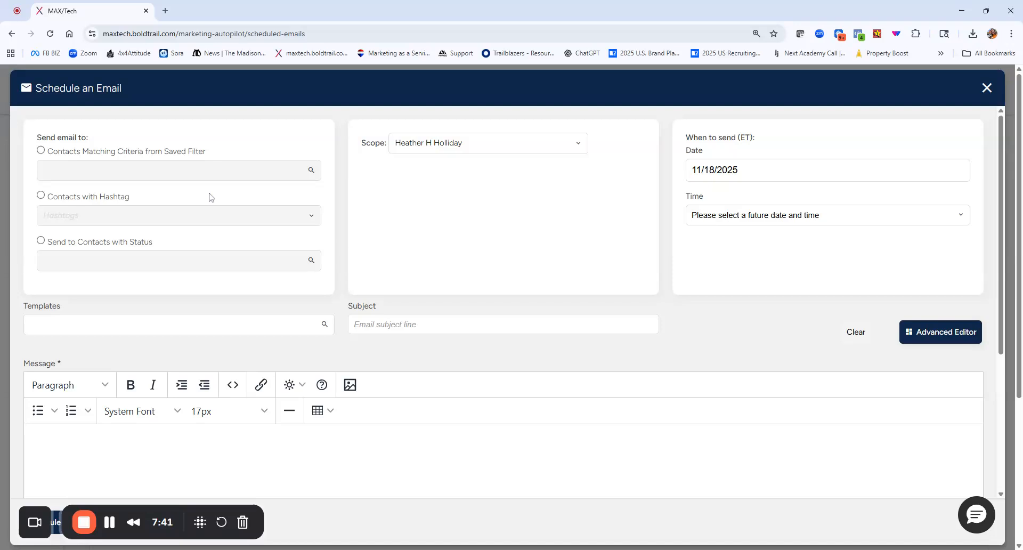
Search the email templates for "template" and load H3 Template into the scheduled email.
{"action": "left_click", "coordinate": [96, 324]}
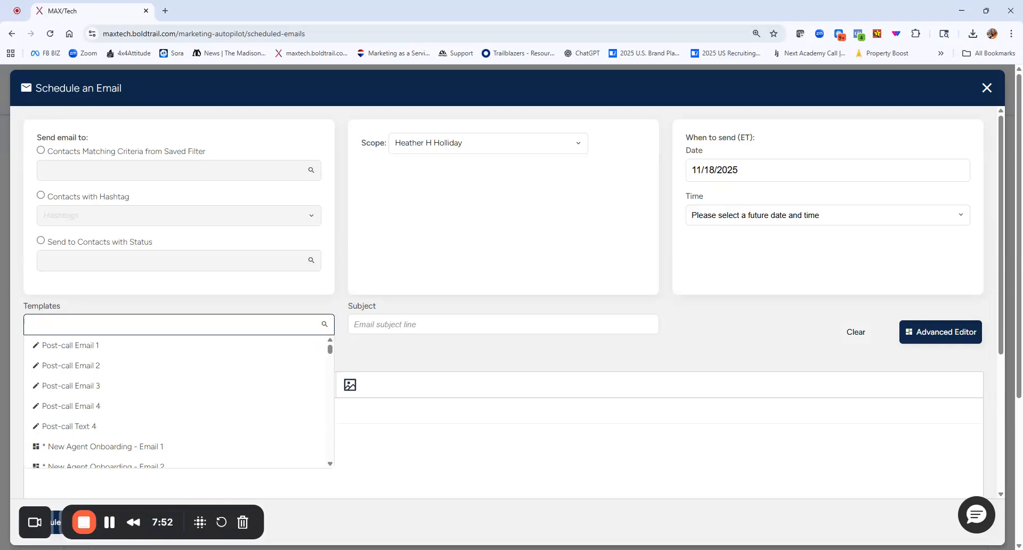
{"action": "type", "text": "template"}
{"action": "left_click", "coordinate": [95, 346]}
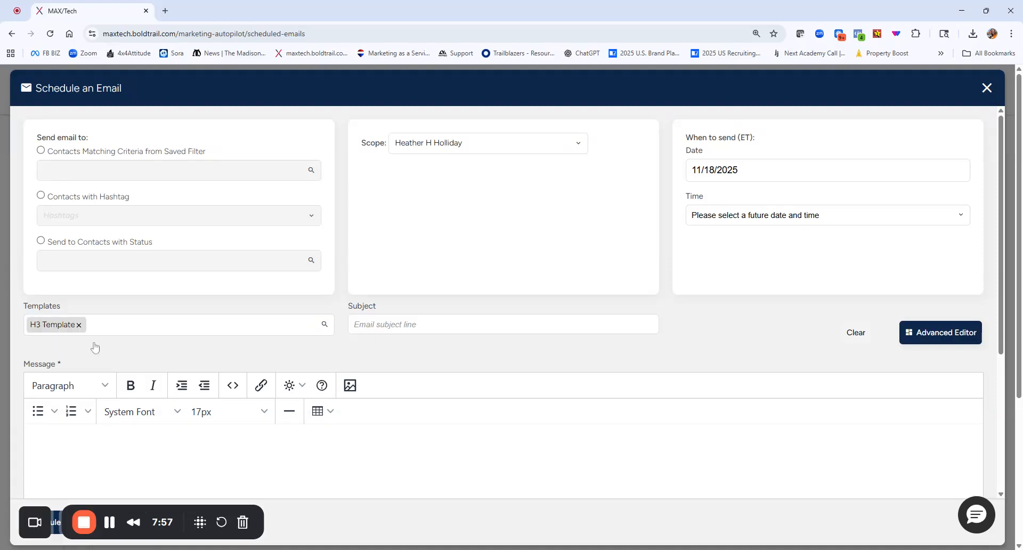
{"action": "scroll", "coordinate": [710, 324], "scroll_direction": "down", "scroll_amount": 3}
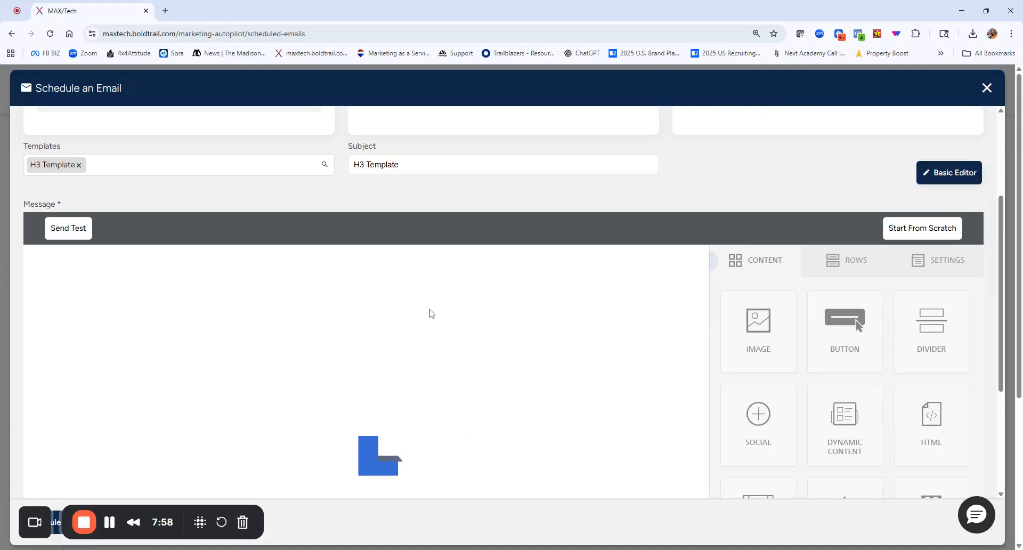
{"action": "scroll", "coordinate": [431, 314], "scroll_direction": "up", "scroll_amount": 2}
{"action": "scroll", "coordinate": [446, 354], "scroll_direction": "down", "scroll_amount": 2}
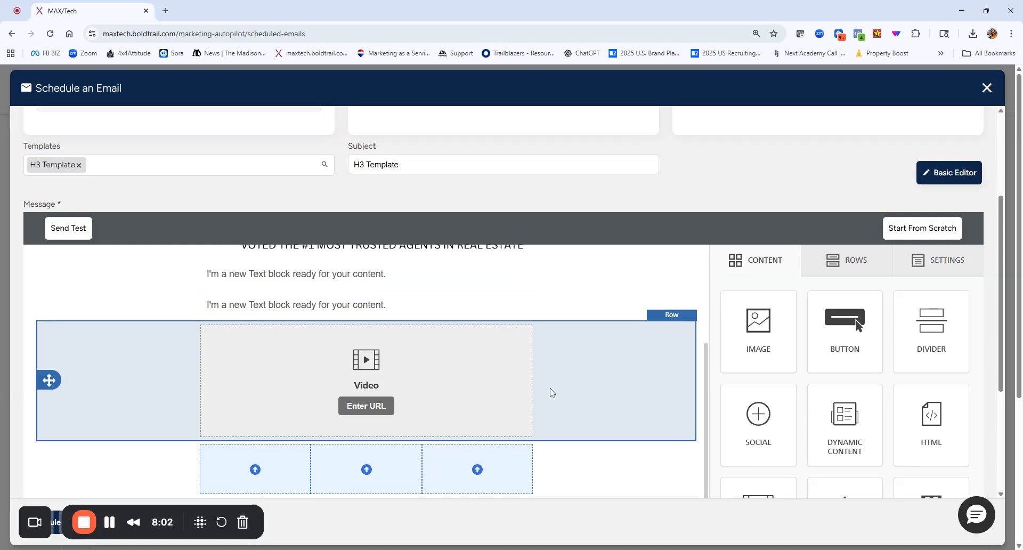
Delete the empty three-column row between the video block and the Download My App buttons.
{"action": "scroll", "coordinate": [548, 391], "scroll_direction": "down", "scroll_amount": 2}
{"action": "left_click", "coordinate": [576, 381]}
{"action": "left_click", "coordinate": [656, 352]}
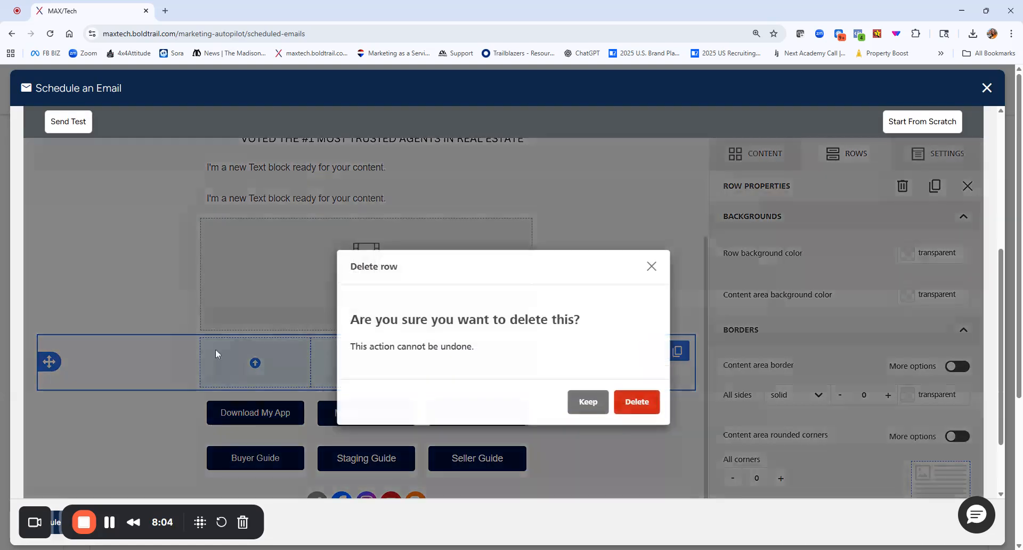
{"action": "left_click", "coordinate": [637, 402]}
{"action": "scroll", "coordinate": [274, 384], "scroll_direction": "down", "scroll_amount": 2}
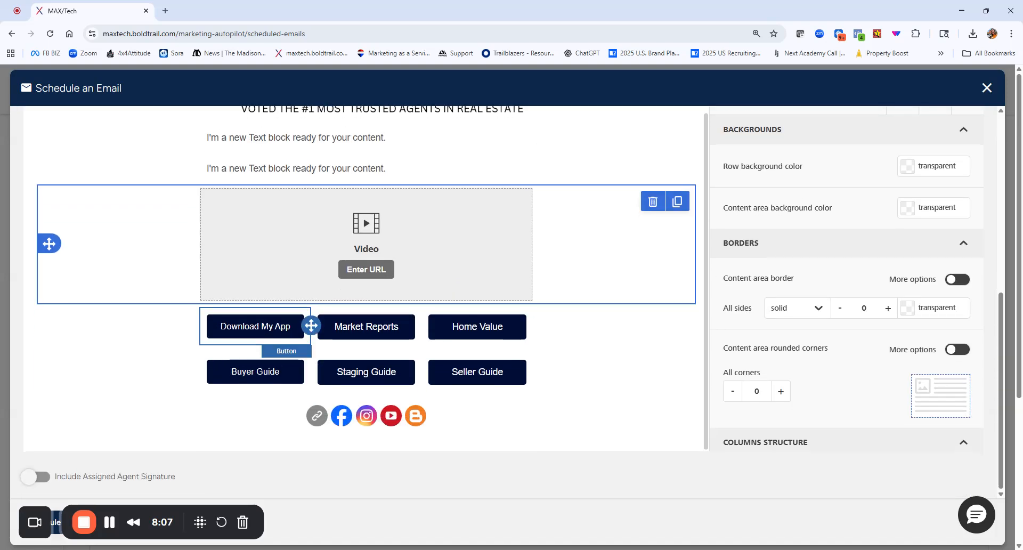
Delete the first placeholder text block beneath the RE/MAX banner together with its empty row.
{"action": "scroll", "coordinate": [579, 410], "scroll_direction": "up", "scroll_amount": 1}
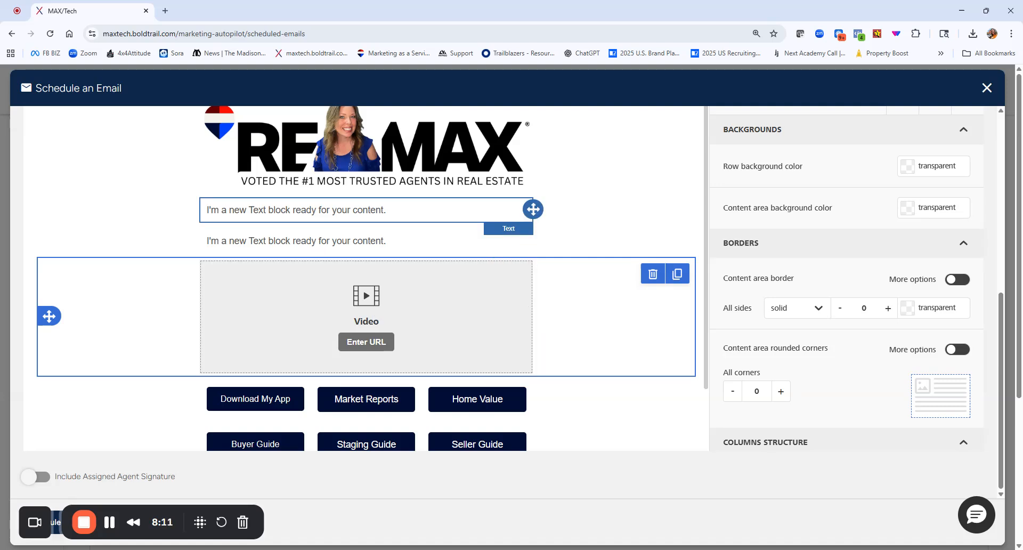
{"action": "left_click", "coordinate": [405, 210]}
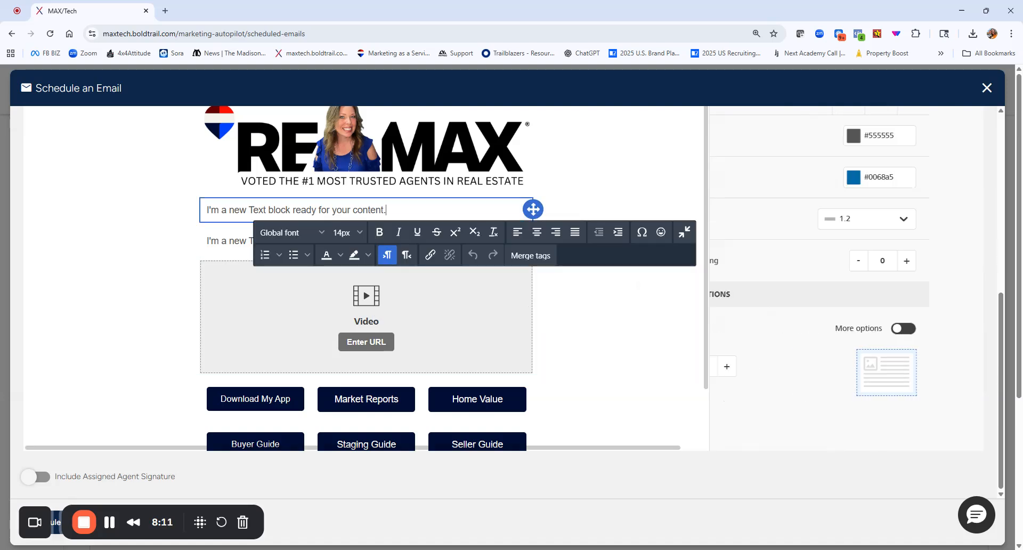
{"action": "left_click", "coordinate": [630, 221]}
{"action": "left_click", "coordinate": [493, 248]}
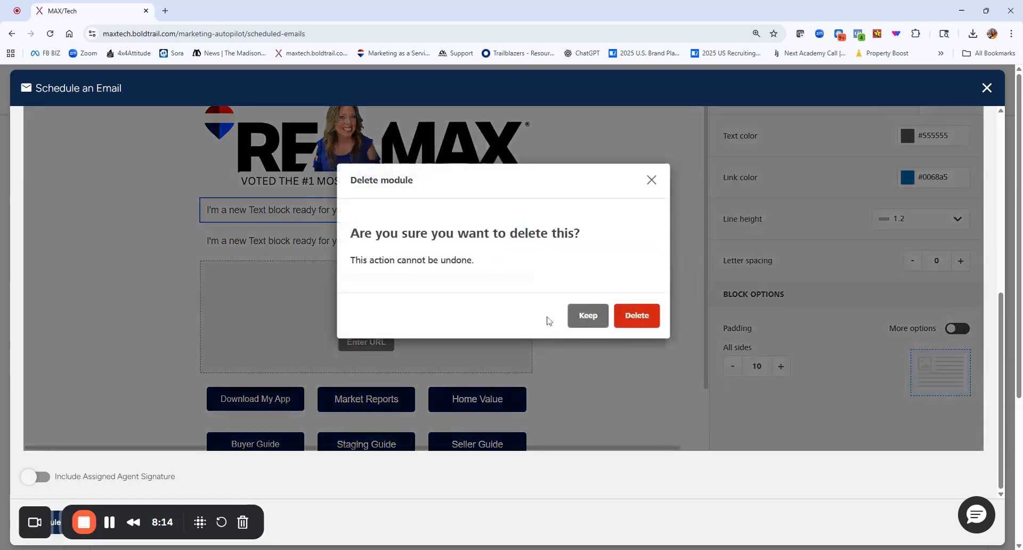
{"action": "left_click", "coordinate": [637, 317]}
{"action": "left_click", "coordinate": [318, 265]}
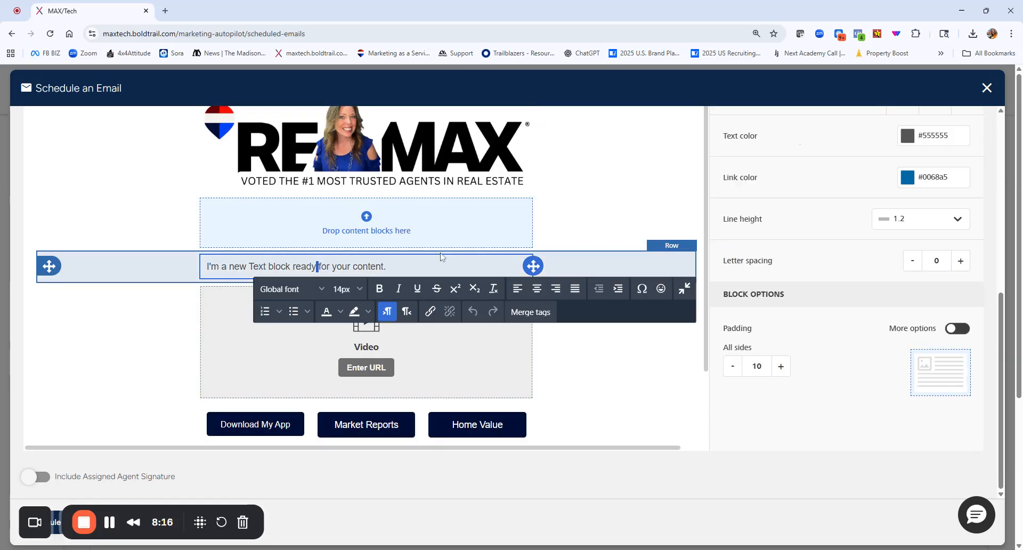
{"action": "left_click", "coordinate": [569, 235]}
{"action": "left_click", "coordinate": [653, 212]}
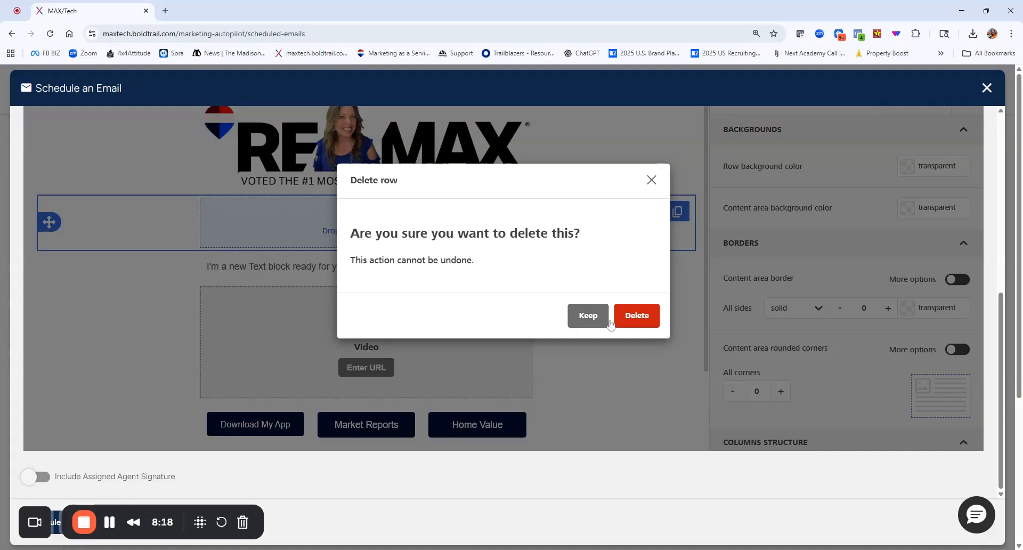
{"action": "left_click", "coordinate": [637, 316]}
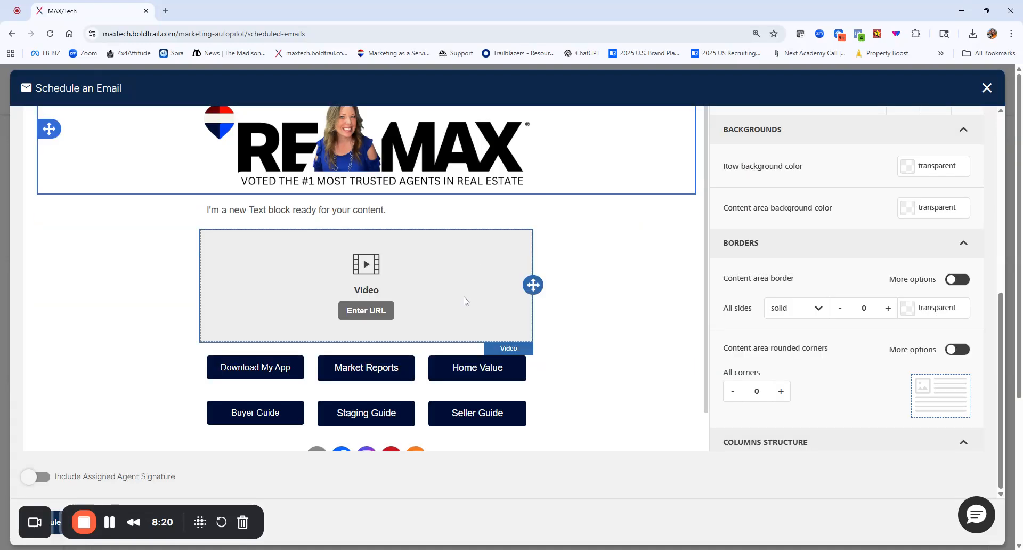
{"action": "scroll", "coordinate": [466, 301], "scroll_direction": "down", "scroll_amount": 1}
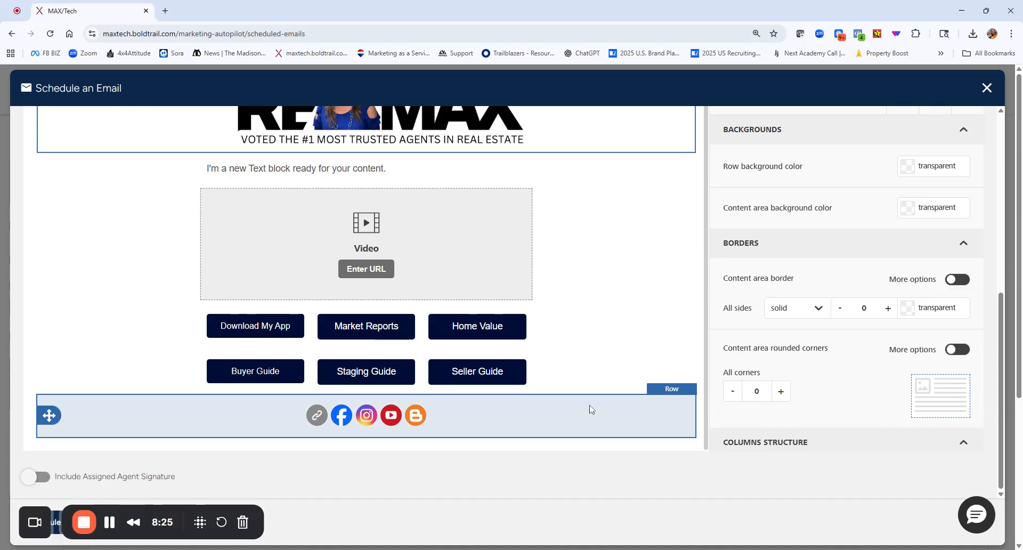
{"action": "left_click", "coordinate": [135, 473]}
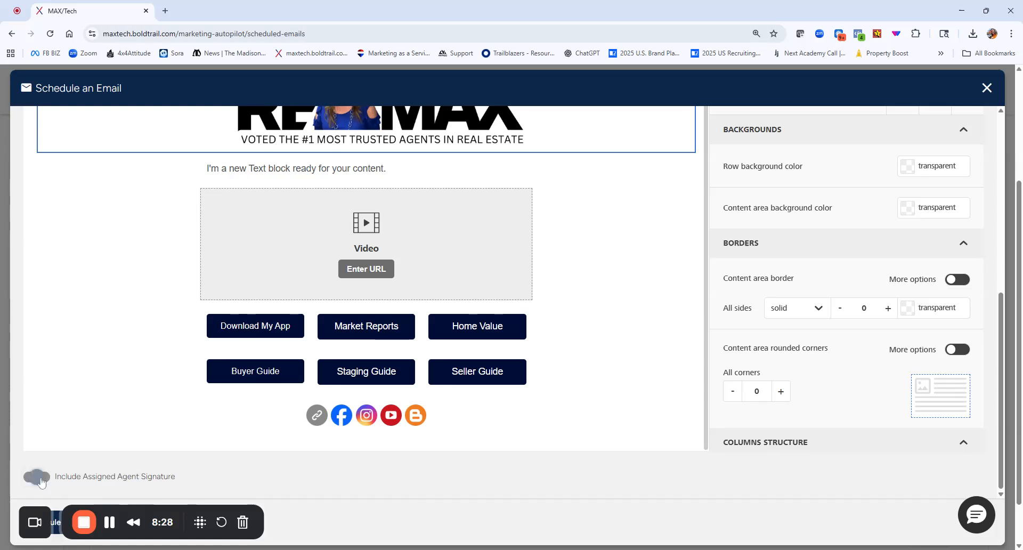
Set the recipients to contacts matching a saved filter and look over the available filters.
{"action": "scroll", "coordinate": [533, 331], "scroll_direction": "up", "scroll_amount": 1}
{"action": "scroll", "coordinate": [509, 313], "scroll_direction": "up", "scroll_amount": 6}
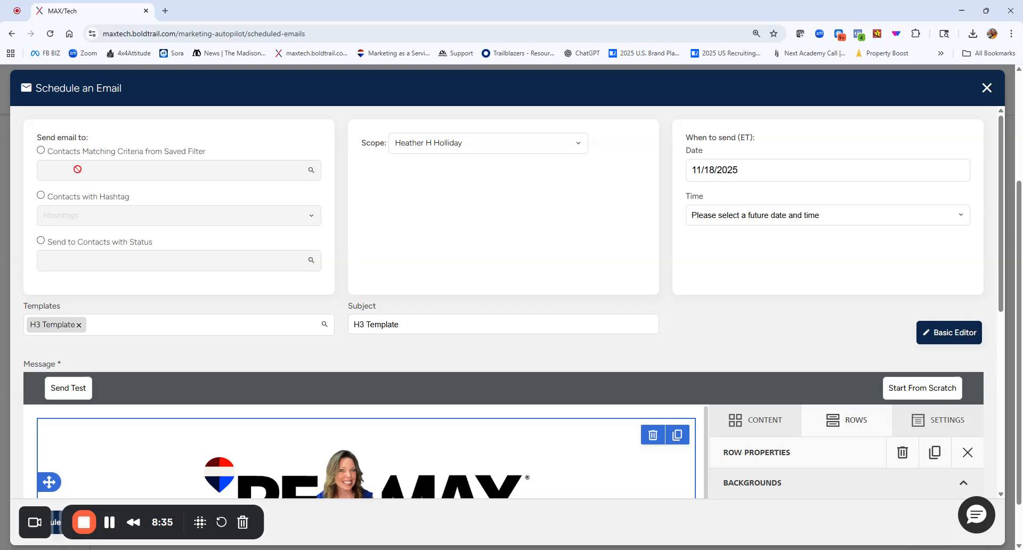
{"action": "left_click", "coordinate": [41, 151]}
{"action": "left_click", "coordinate": [44, 170]}
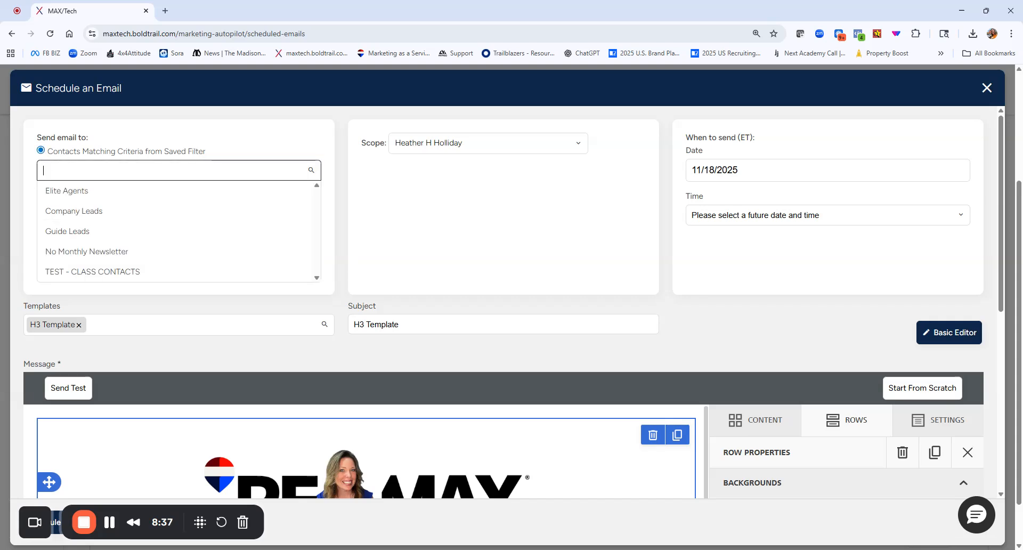
{"action": "scroll", "coordinate": [73, 218], "scroll_direction": "down", "scroll_amount": 2}
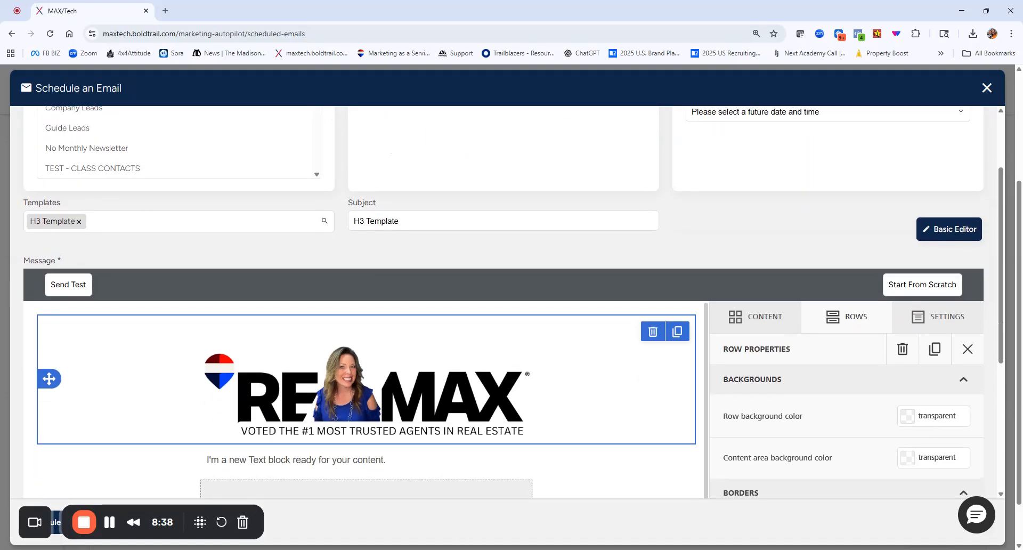
{"action": "scroll", "coordinate": [284, 224], "scroll_direction": "up", "scroll_amount": 2}
{"action": "left_click", "coordinate": [334, 210]}
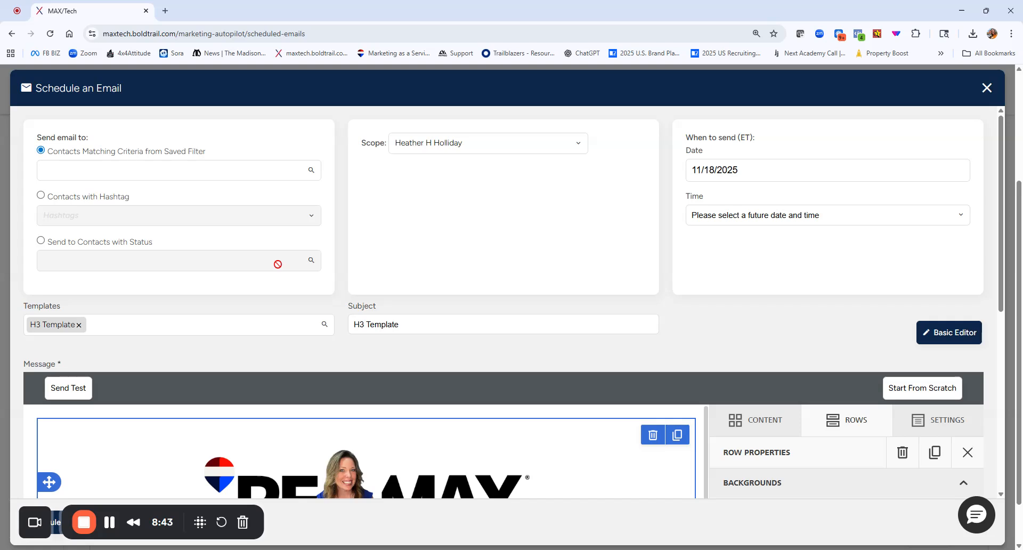
Look over the contact status and hashtag recipient options, then return to the saved filter option.
{"action": "left_click", "coordinate": [41, 241]}
{"action": "left_click", "coordinate": [107, 260]}
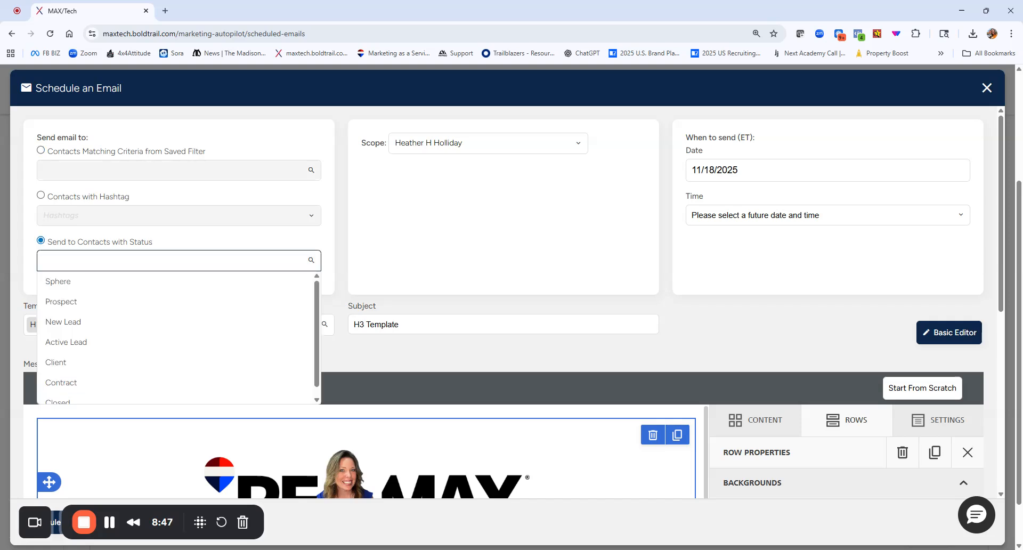
{"action": "left_click", "coordinate": [40, 195]}
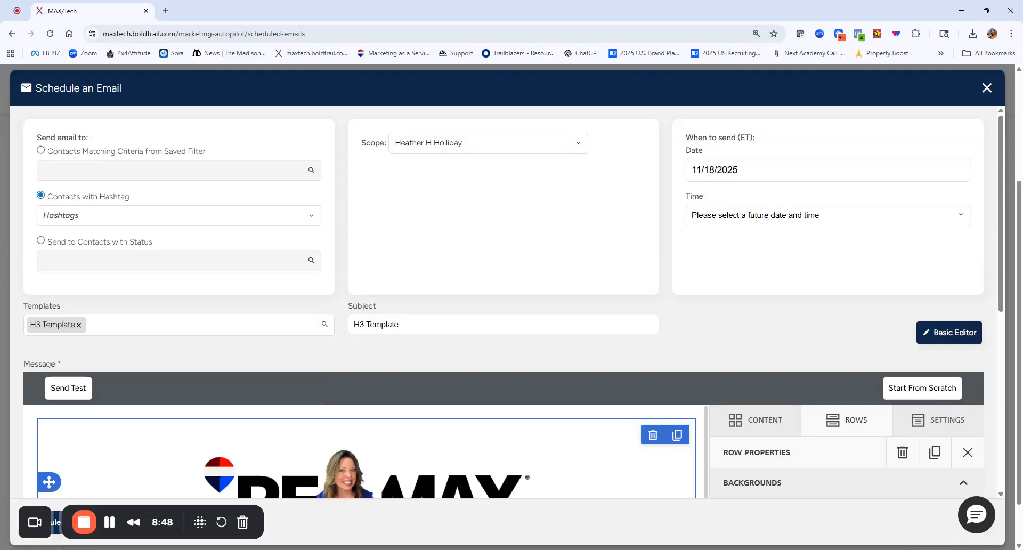
{"action": "left_click", "coordinate": [66, 217]}
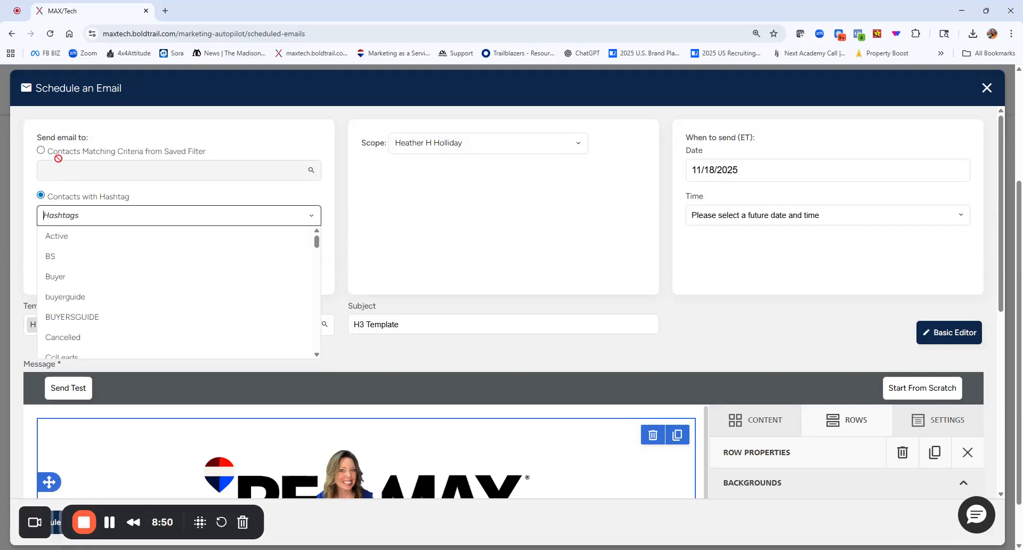
{"action": "left_click", "coordinate": [42, 151]}
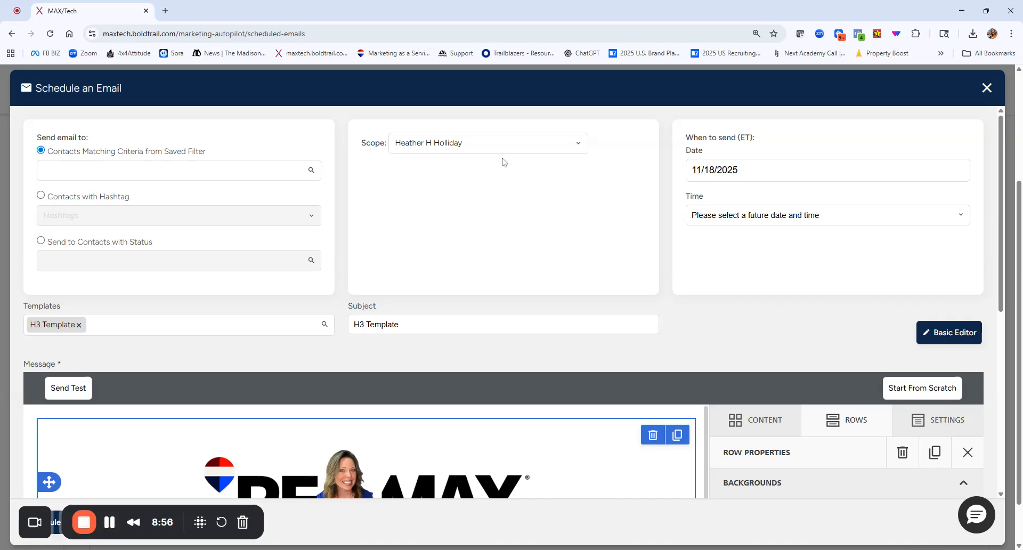
Set the email's scope to Company, then search the scope options for the agent by first name.
{"action": "left_click", "coordinate": [434, 149]}
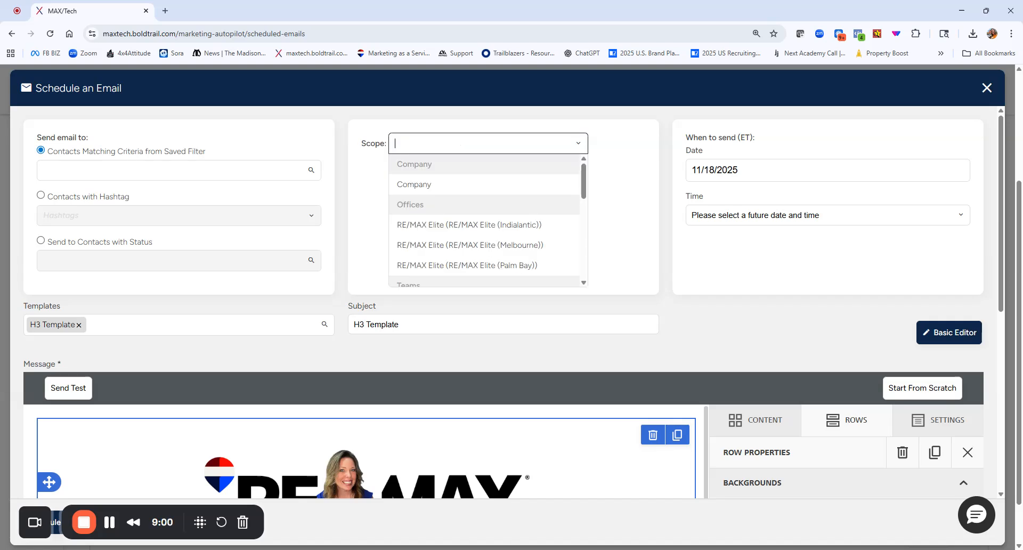
{"action": "left_click", "coordinate": [424, 184]}
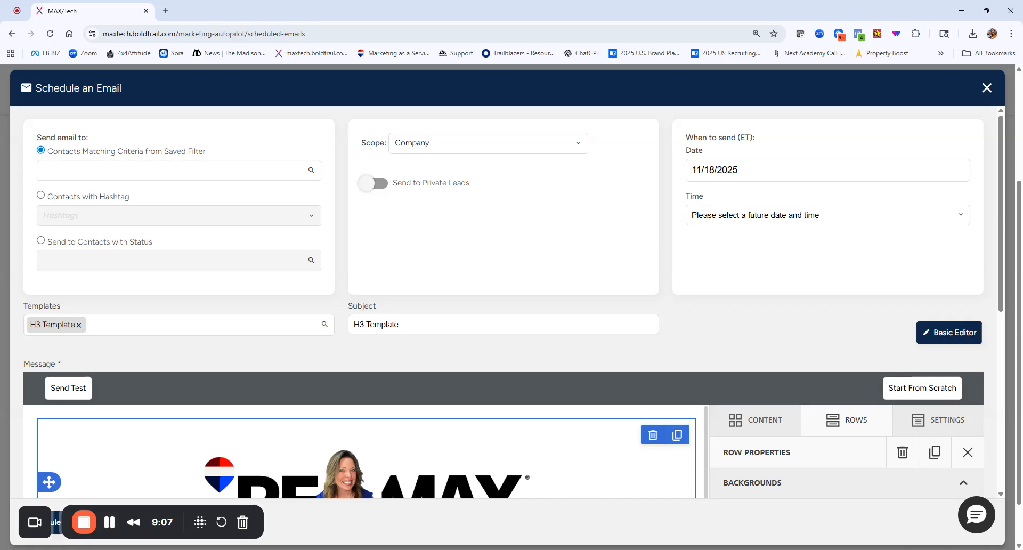
{"action": "left_click", "coordinate": [427, 146]}
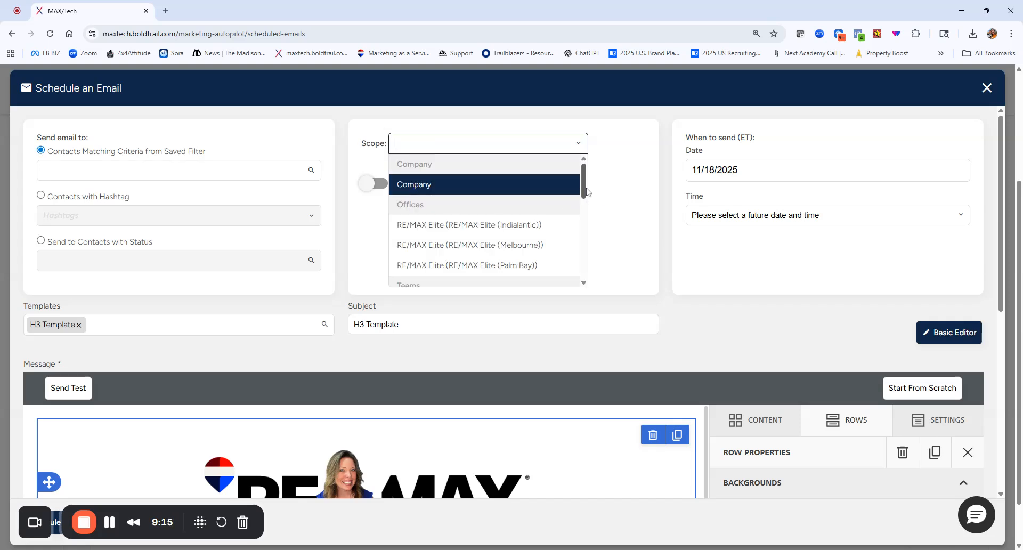
{"action": "type", "text": "heather"}
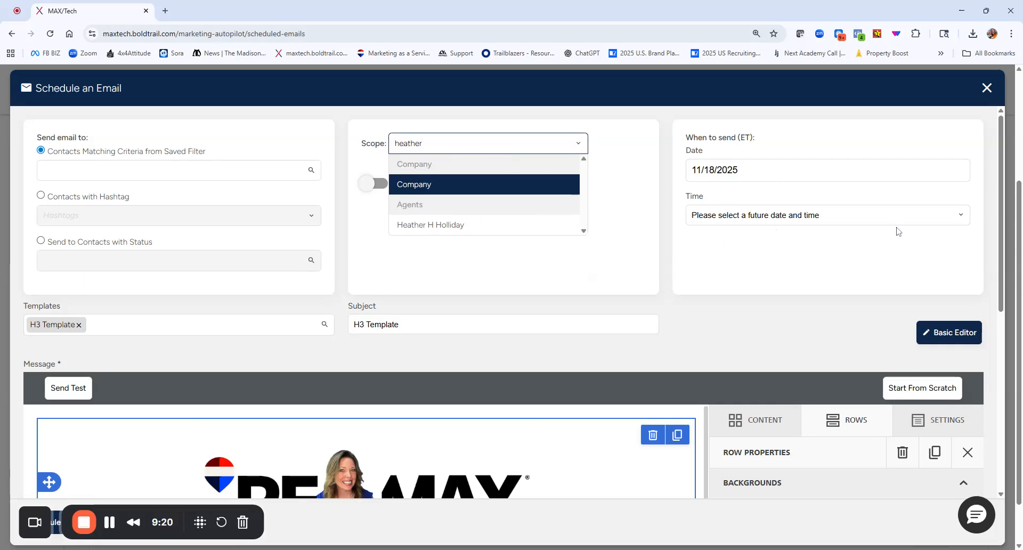
Close the scheduled email and discard its unsaved changes.
{"action": "left_click", "coordinate": [985, 89]}
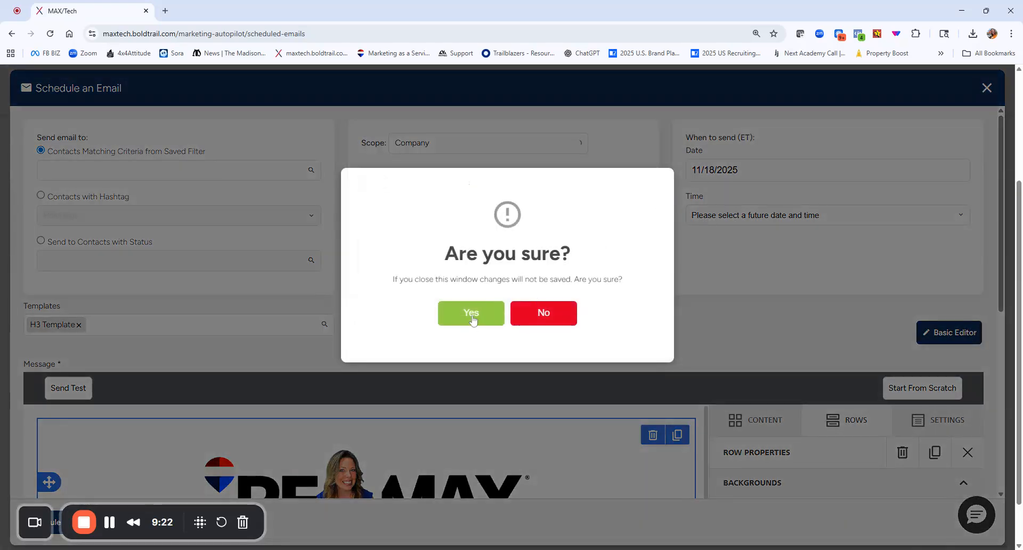
{"action": "left_click", "coordinate": [472, 318]}
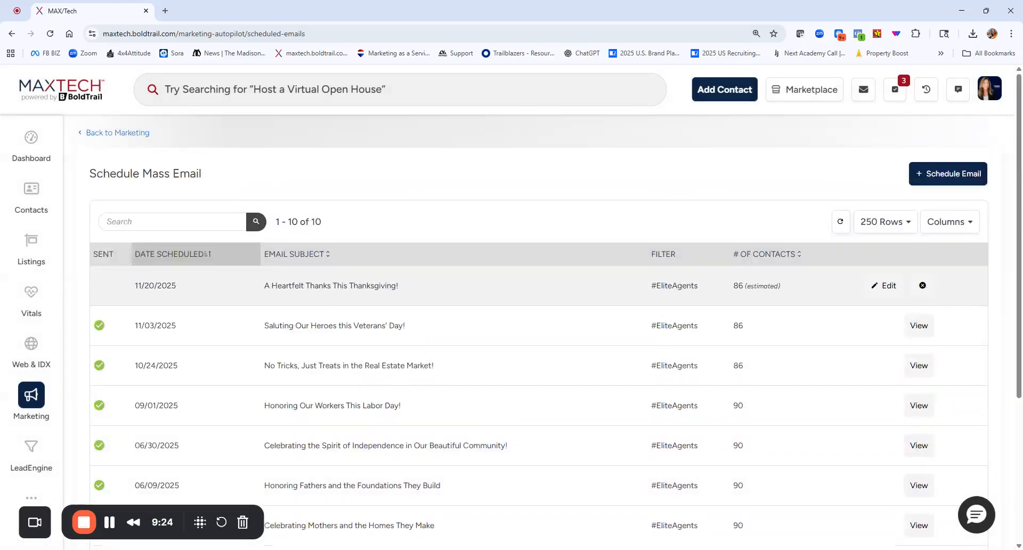
Open the contacts list and look over its saved filters down to TEST - CLASS CONTACTS.
{"action": "left_click", "coordinate": [31, 195]}
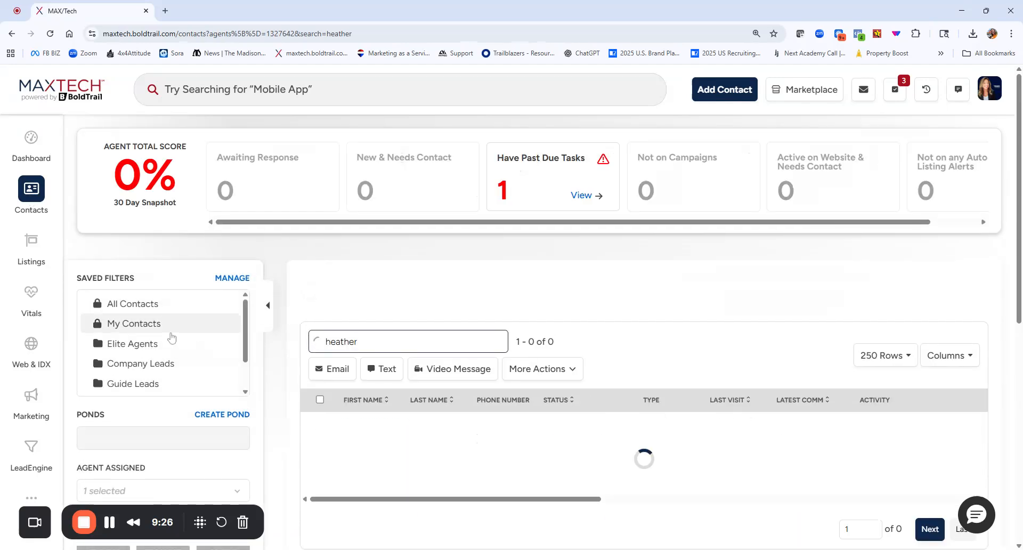
{"action": "scroll", "coordinate": [151, 365], "scroll_direction": "down", "scroll_amount": 2}
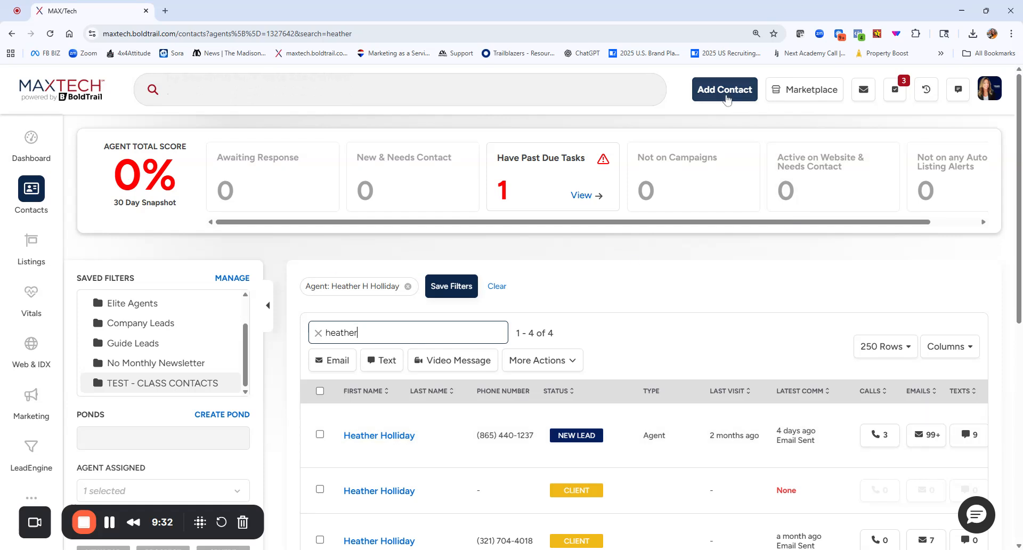
Start a new email from the global search and address it to the first contact suggested for the recipient's first name.
{"action": "left_click", "coordinate": [452, 95]}
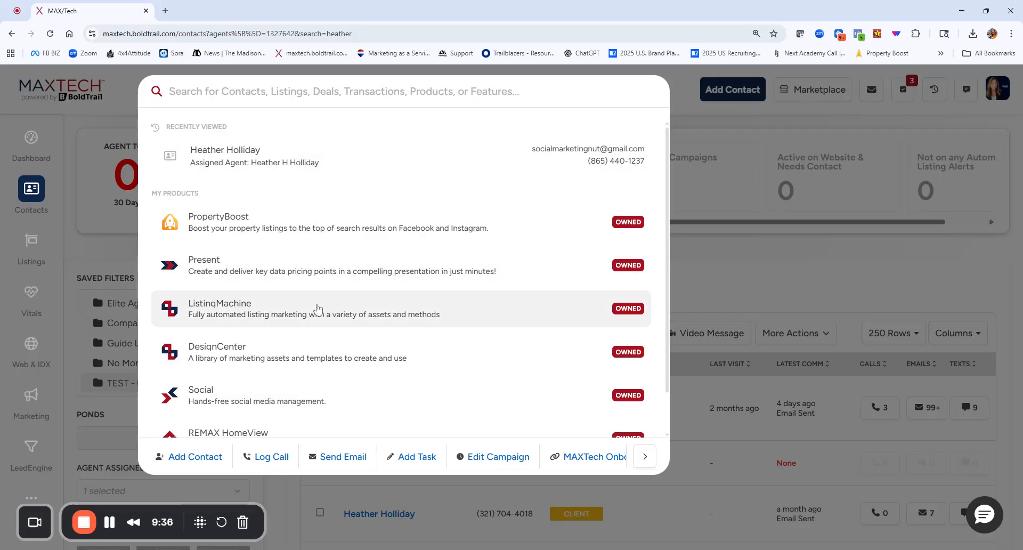
{"action": "left_click", "coordinate": [337, 460]}
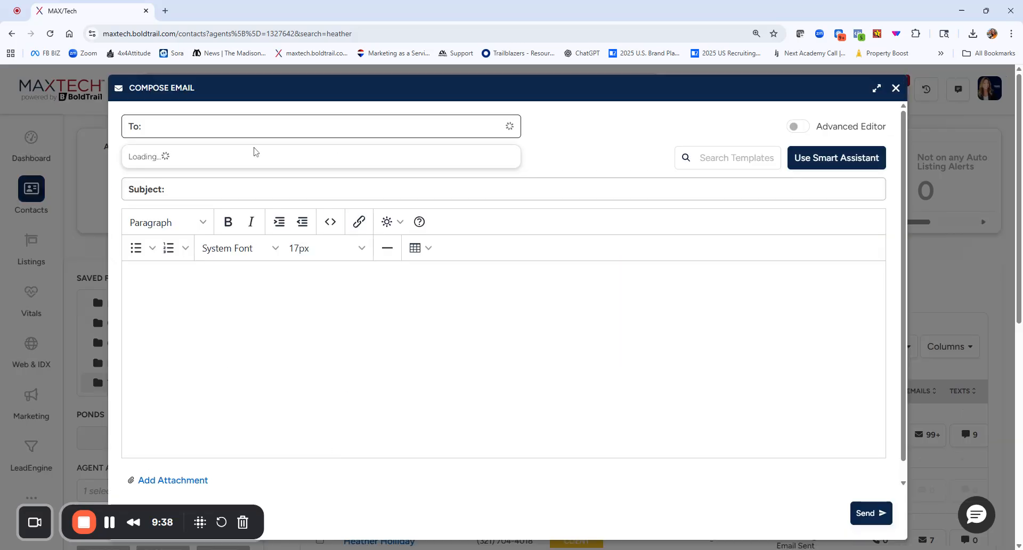
{"action": "type", "text": "heather"}
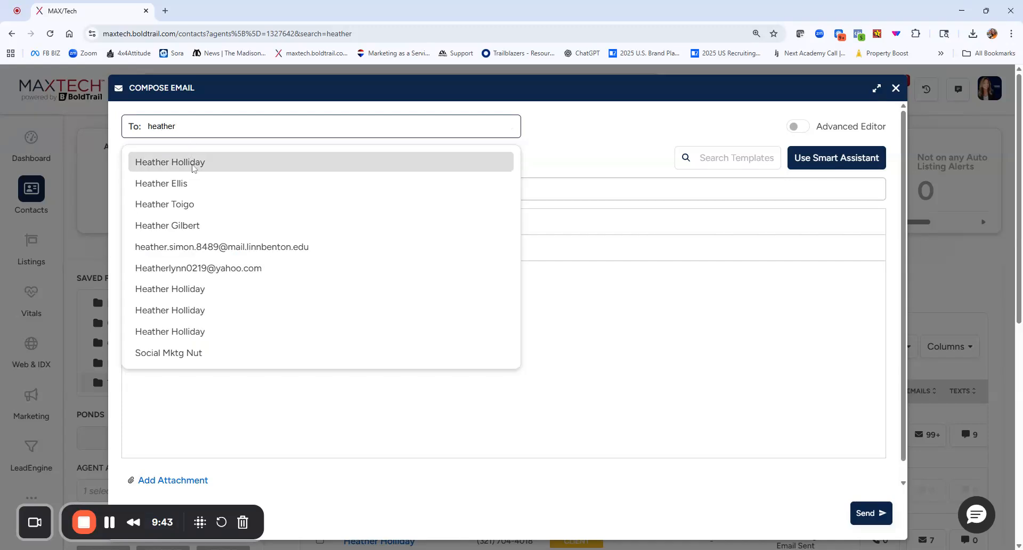
{"action": "left_click", "coordinate": [190, 160]}
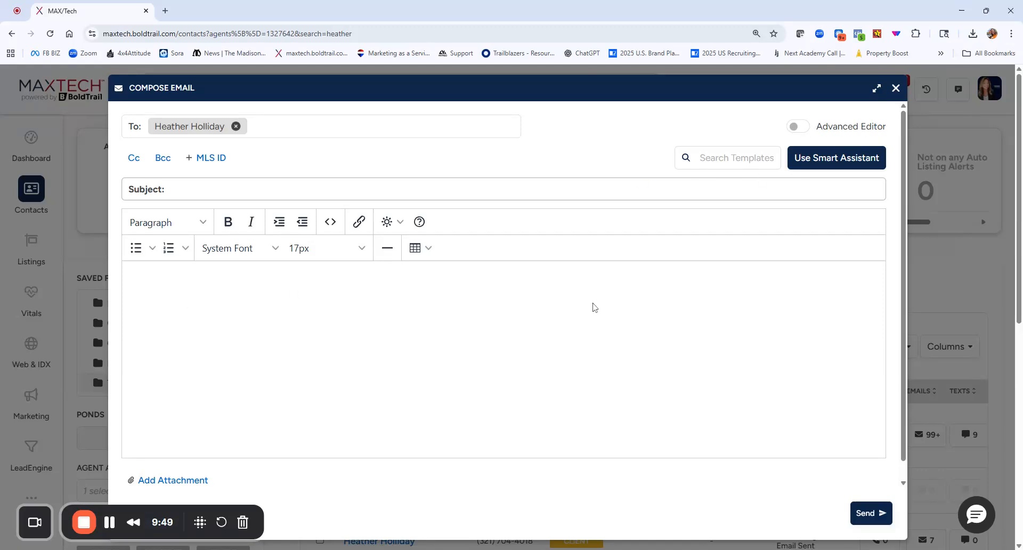
Search the email templates for "template" and load H3 Template into the new email.
{"action": "left_click", "coordinate": [314, 307]}
{"action": "left_click", "coordinate": [702, 162]}
{"action": "type", "text": "tek"}
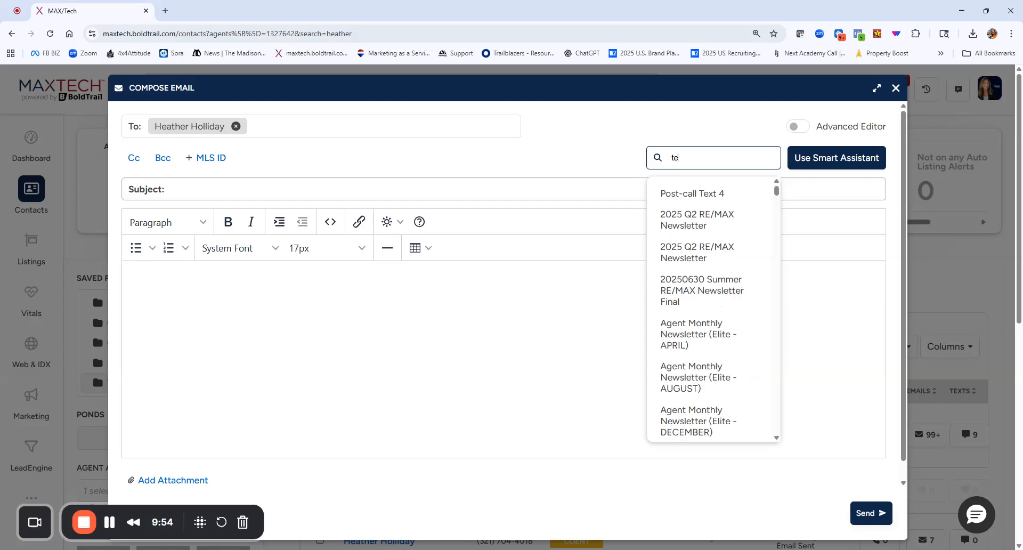
{"action": "key", "text": "BackSpace"}
{"action": "type", "text": "mplate"}
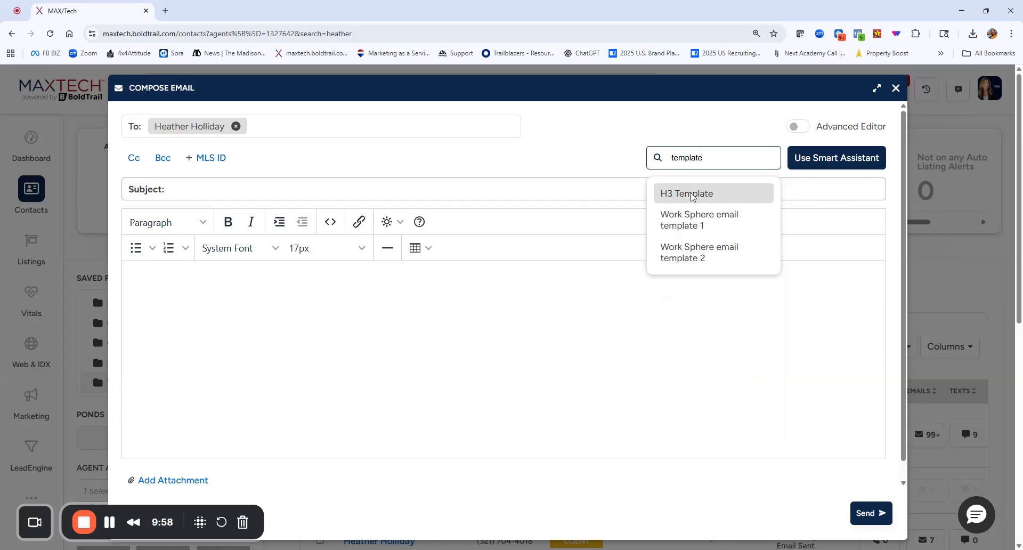
{"action": "left_click", "coordinate": [692, 194]}
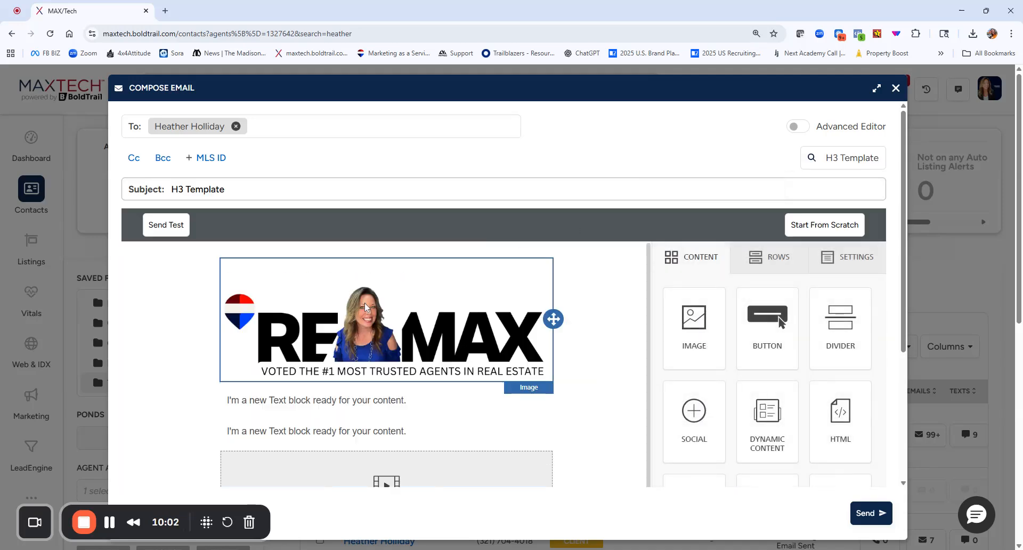
Look over the email's header image, text blocks, video block, link buttons, social icons and attachment option.
{"action": "scroll", "coordinate": [338, 383], "scroll_direction": "down", "scroll_amount": 3}
{"action": "scroll", "coordinate": [492, 382], "scroll_direction": "up", "scroll_amount": 3}
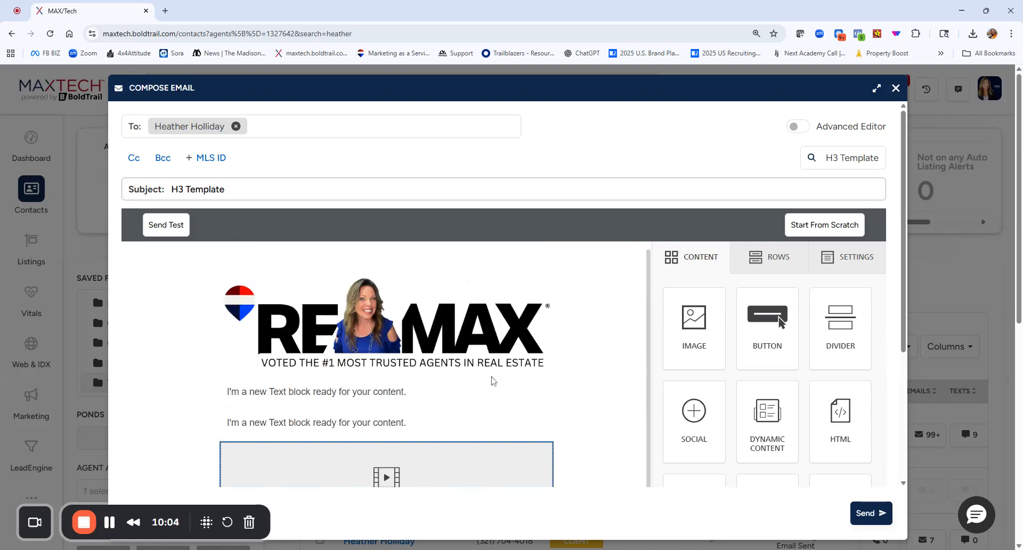
{"action": "scroll", "coordinate": [376, 401], "scroll_direction": "down", "scroll_amount": 6}
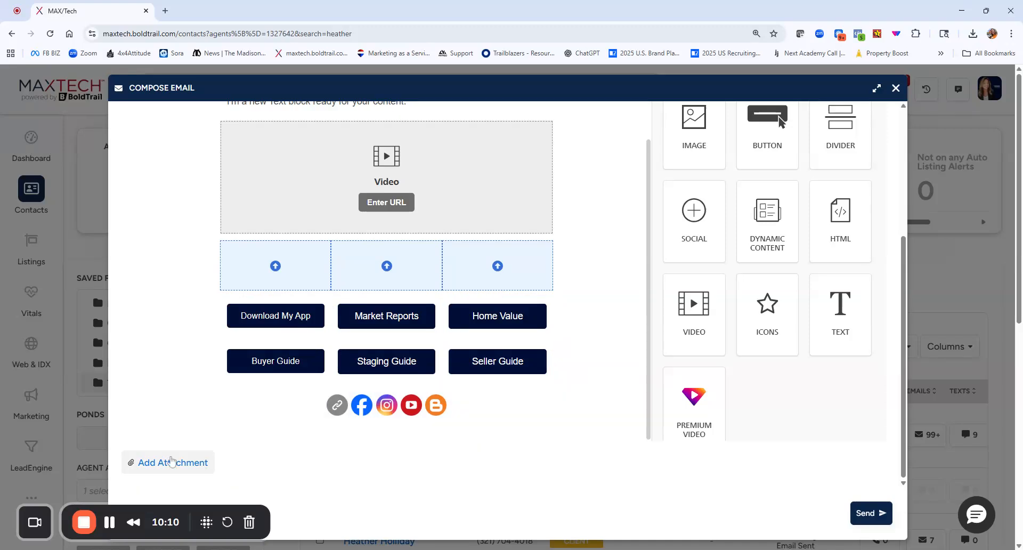
{"action": "scroll", "coordinate": [586, 270], "scroll_direction": "up", "scroll_amount": 10}
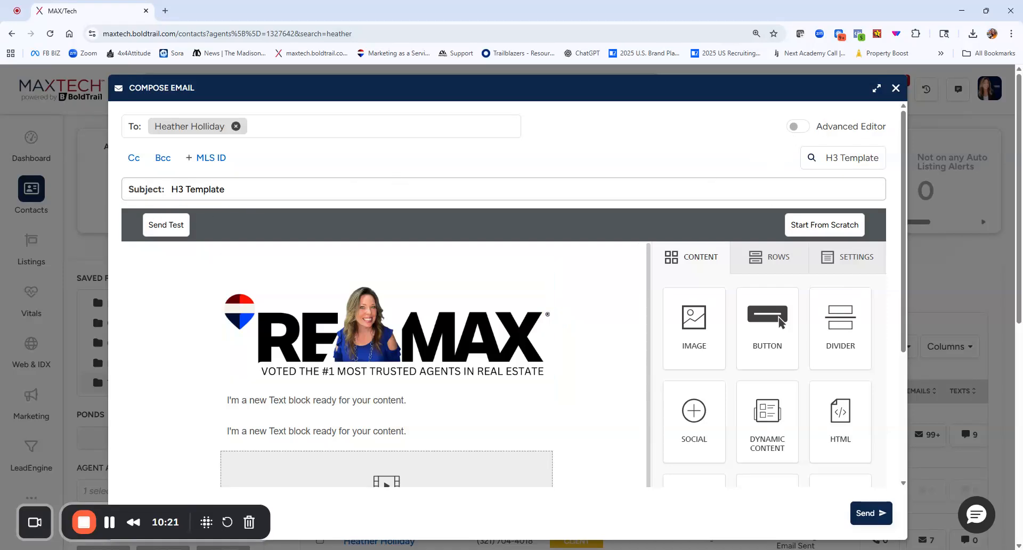
{"action": "scroll", "coordinate": [298, 288], "scroll_direction": "down", "scroll_amount": 2}
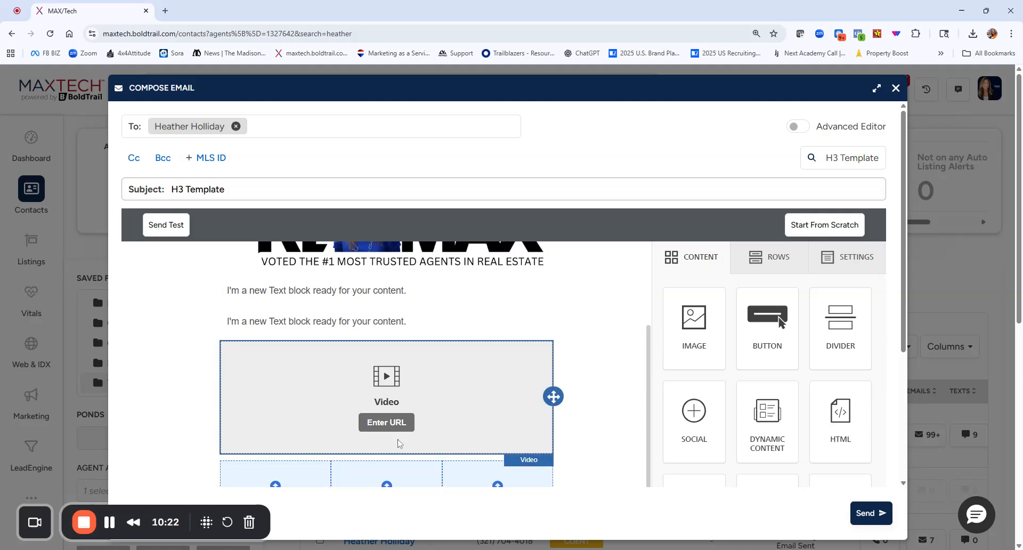
{"action": "scroll", "coordinate": [570, 447], "scroll_direction": "down", "scroll_amount": 4}
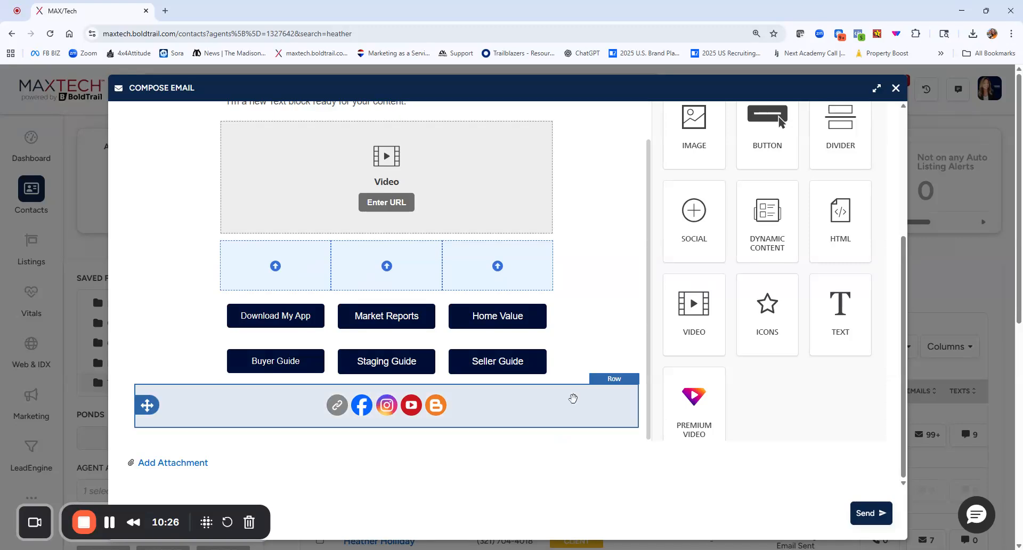
{"action": "scroll", "coordinate": [592, 368], "scroll_direction": "up", "scroll_amount": 3}
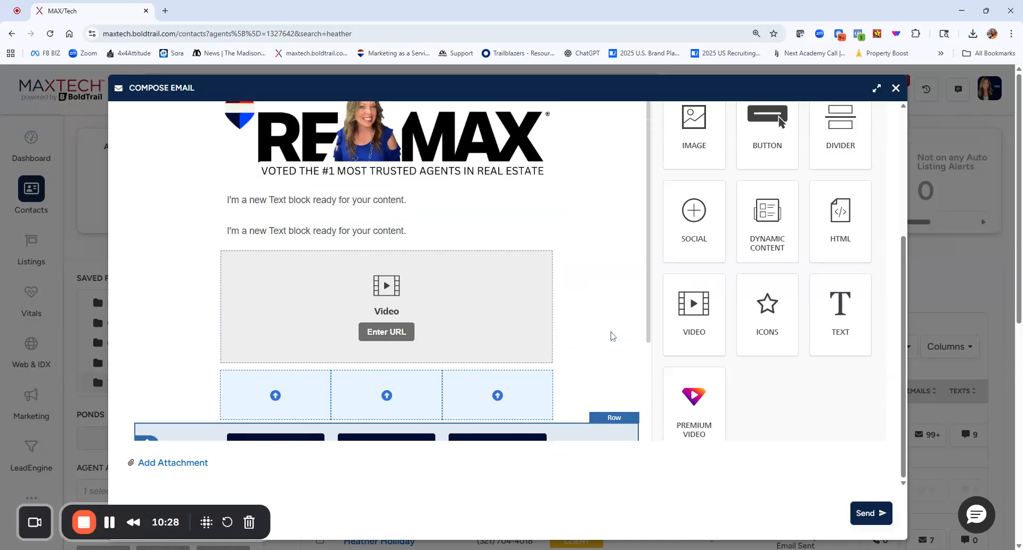